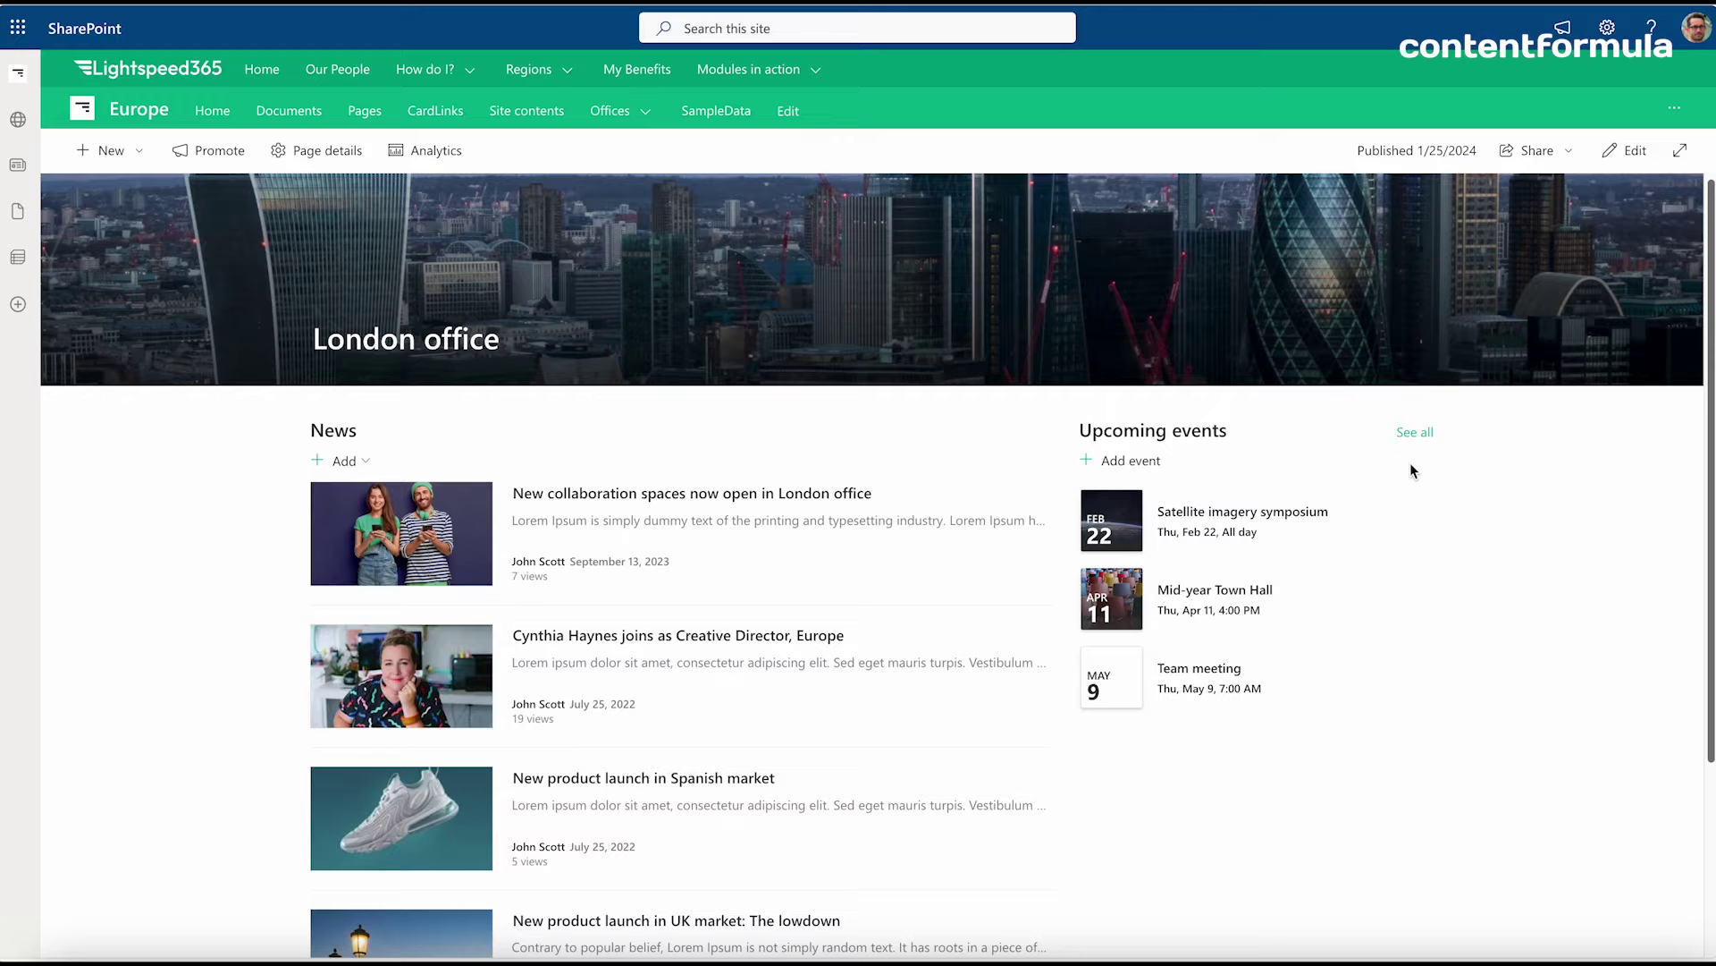
Put the London office page into edit mode and open the News web part's settings.
click(1639, 151)
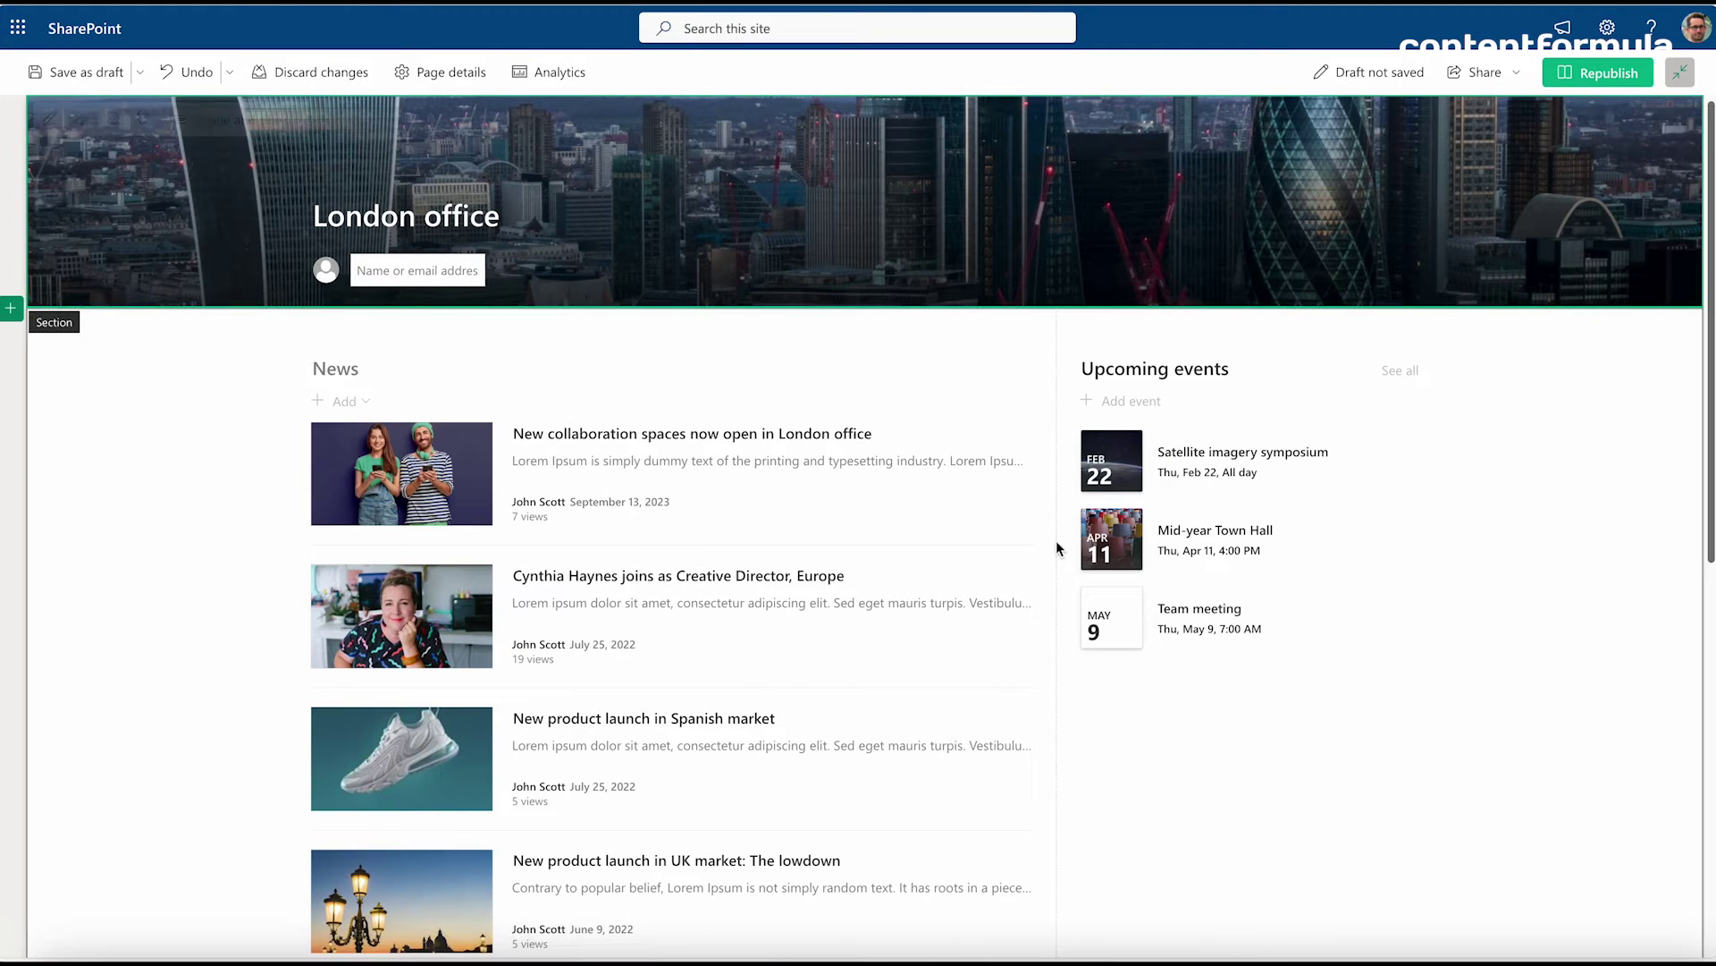
click(978, 372)
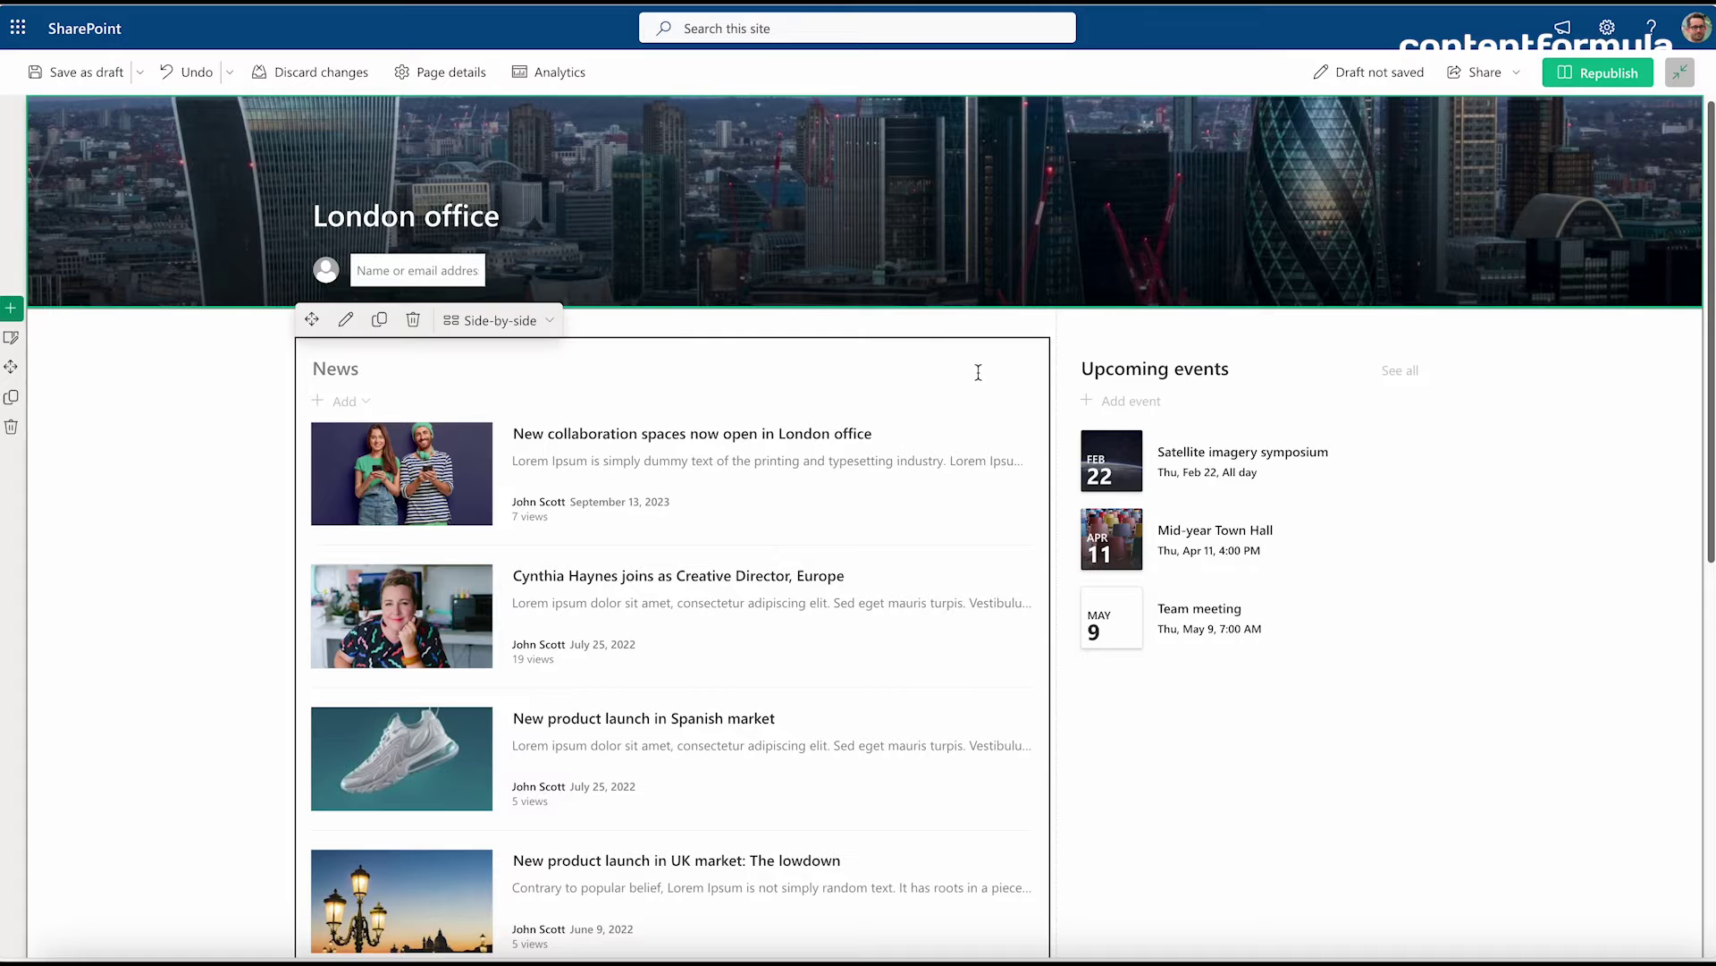
click(1162, 348)
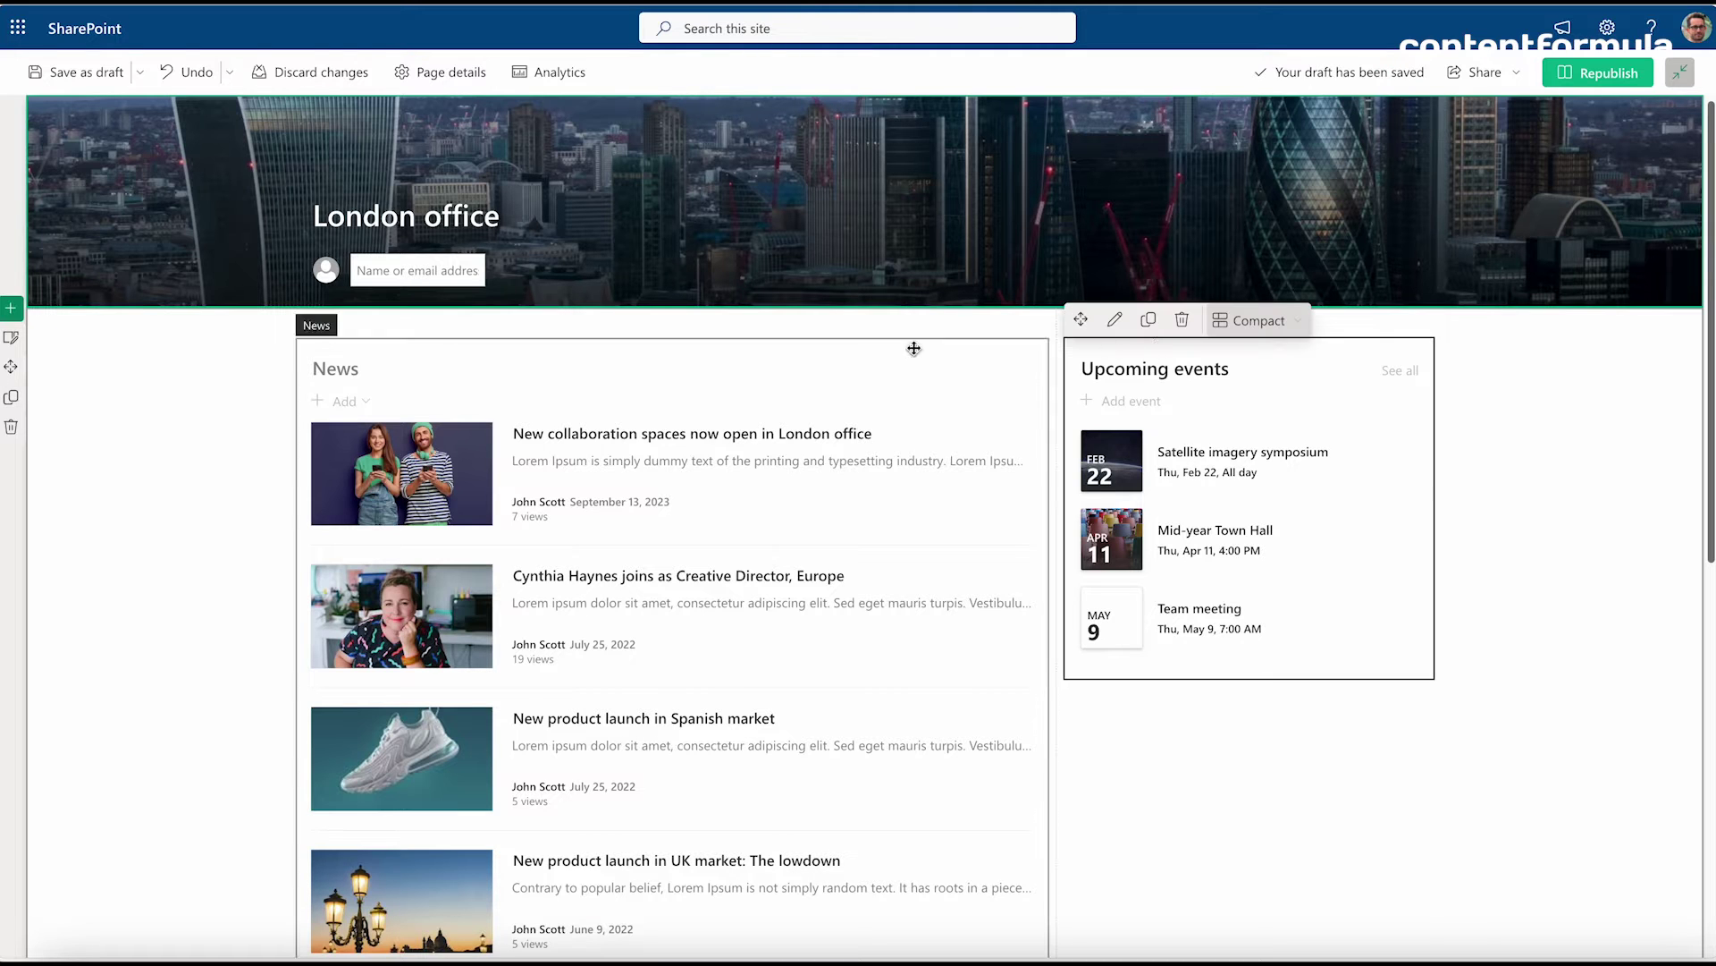
click(862, 363)
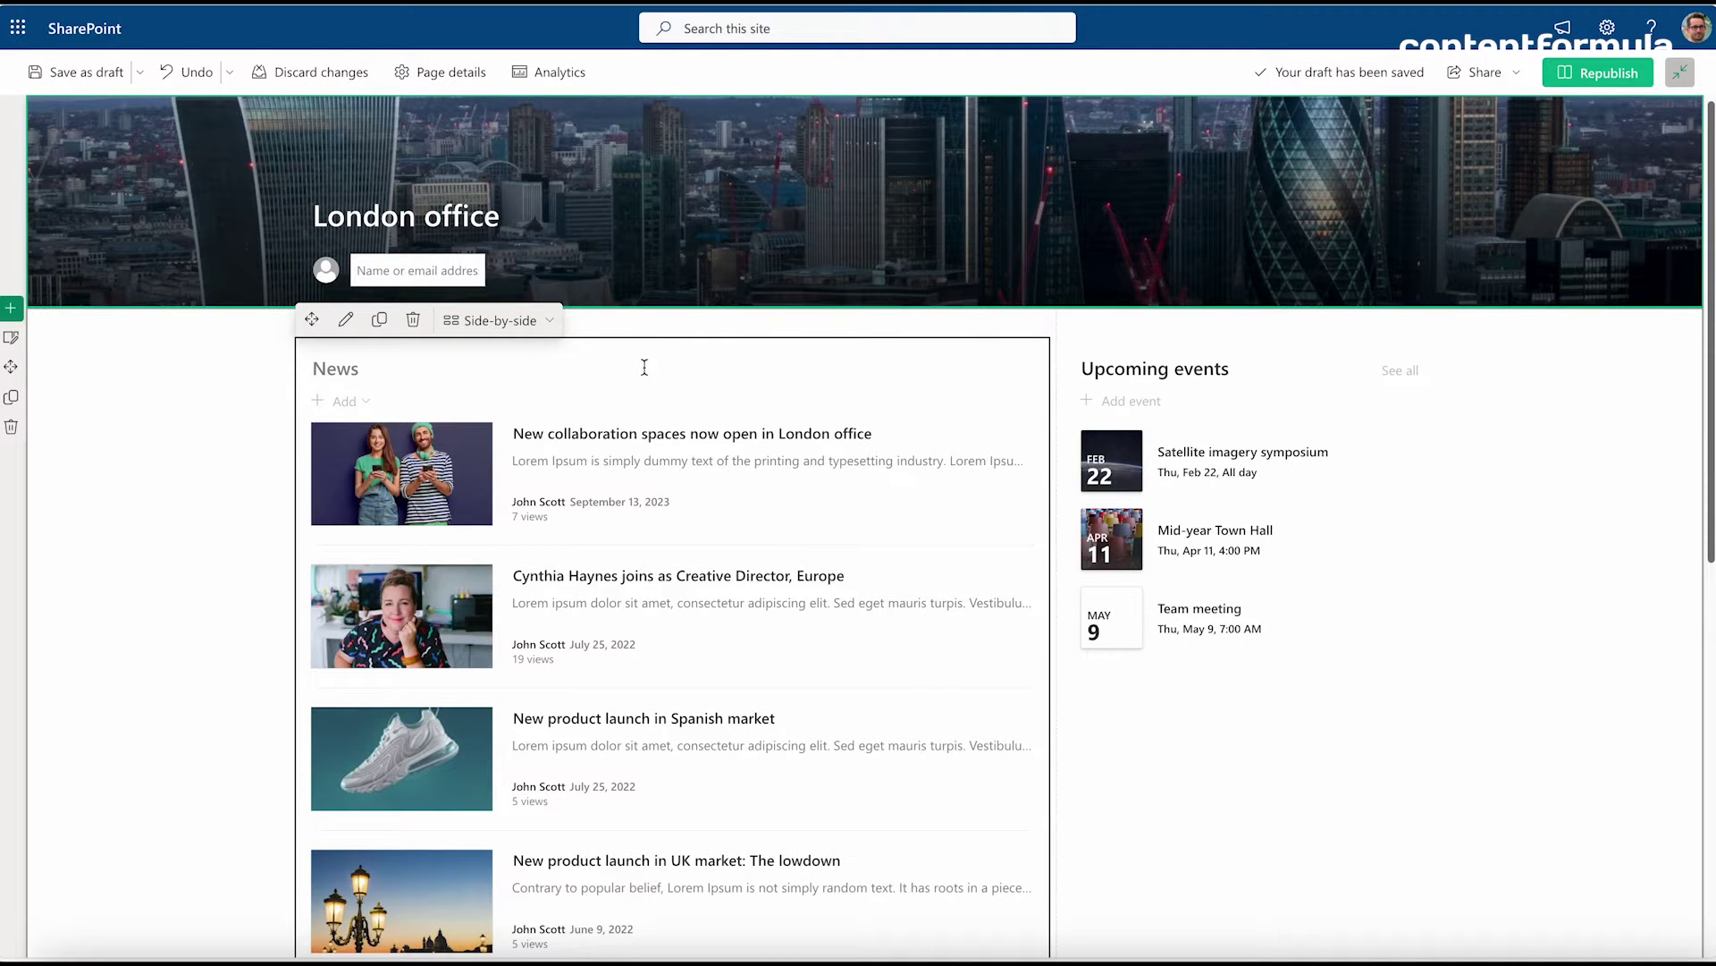
click(346, 319)
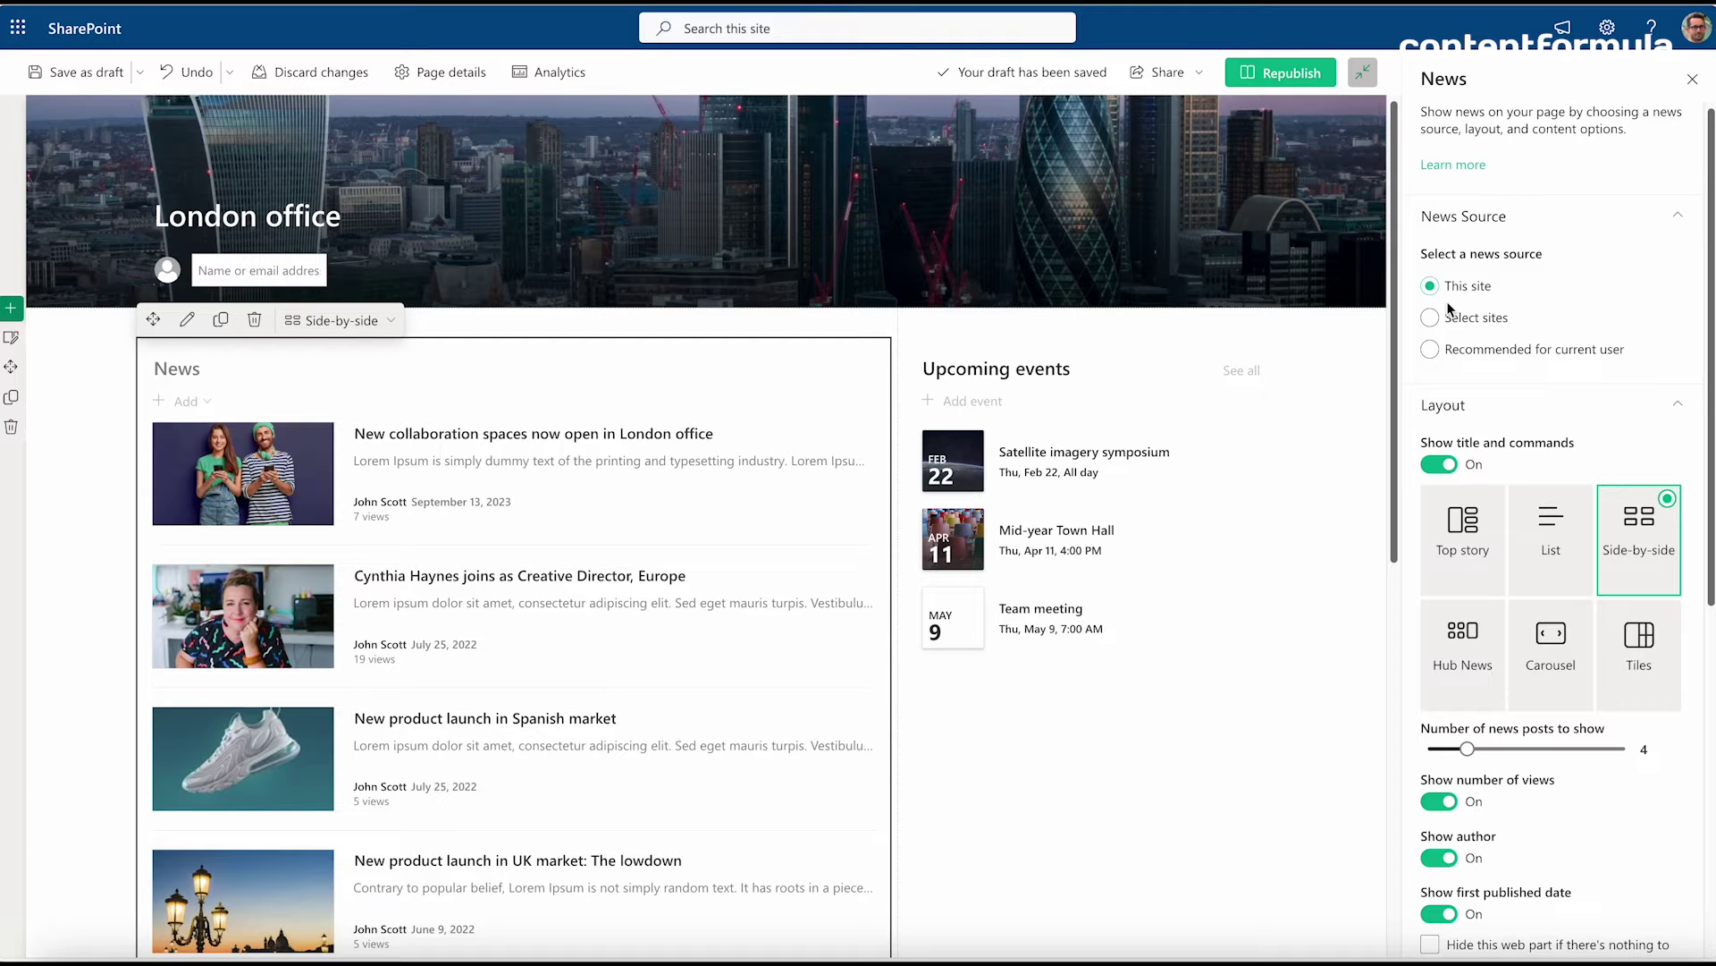
Show the Upcoming events settings: source all hub sites, up to 20 items.
scroll(1622, 650, down, 3)
scroll(1622, 650, up, 1)
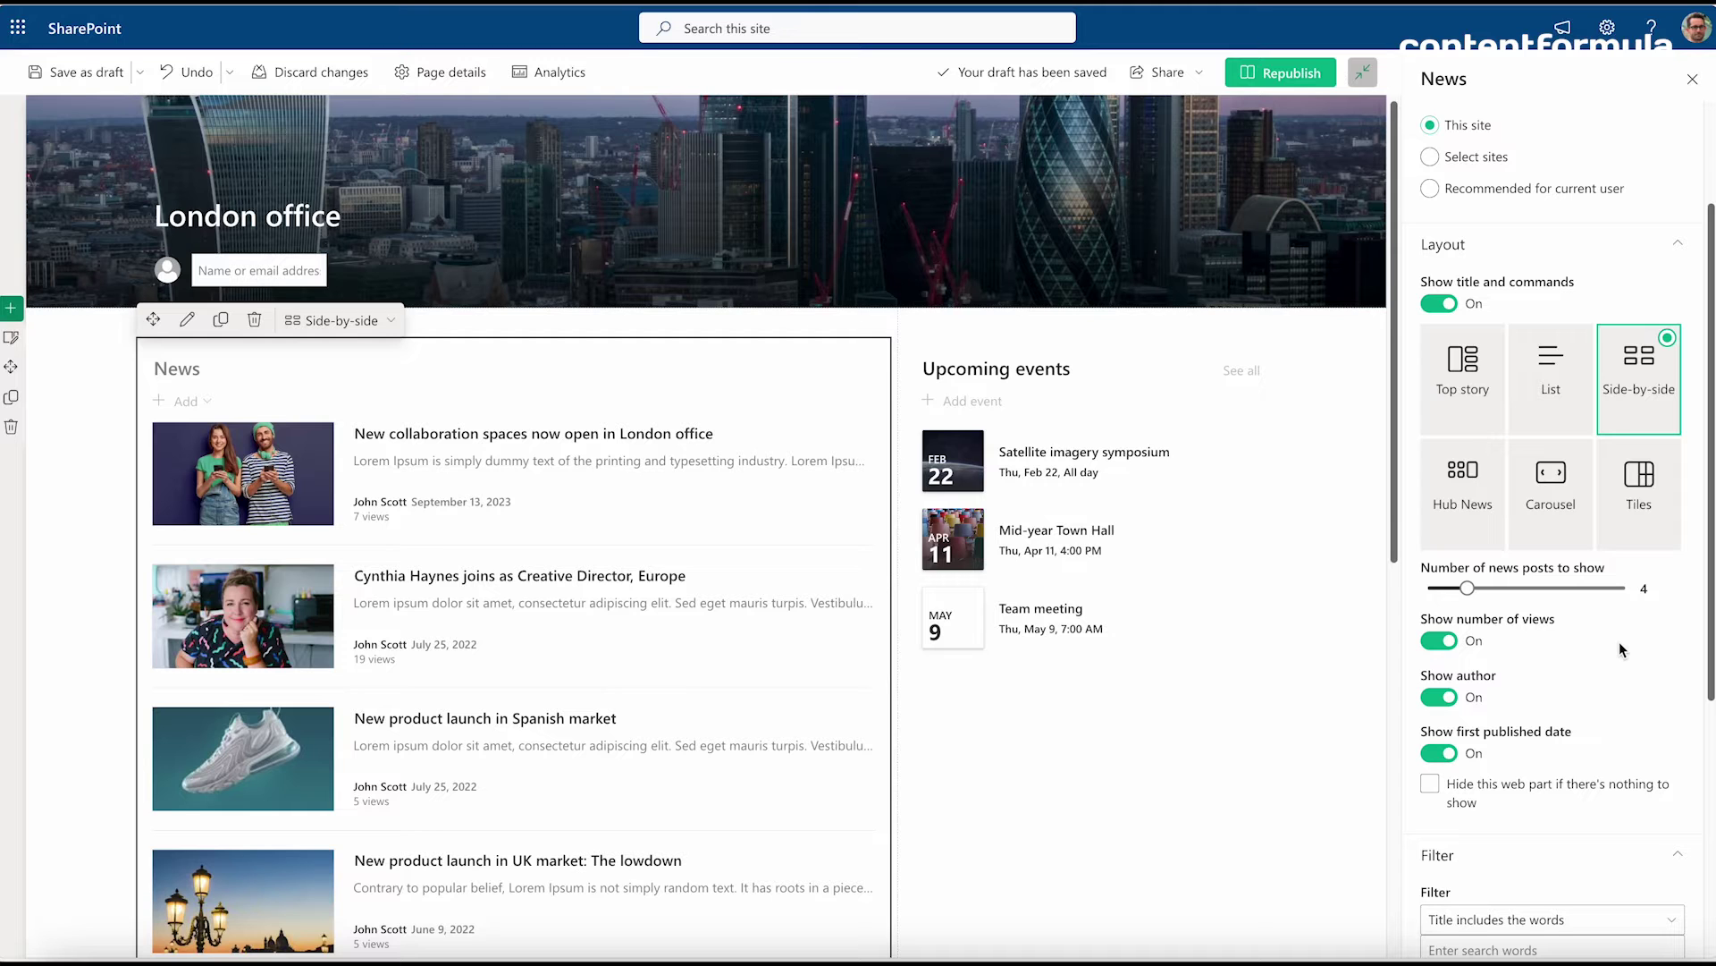
click(1187, 389)
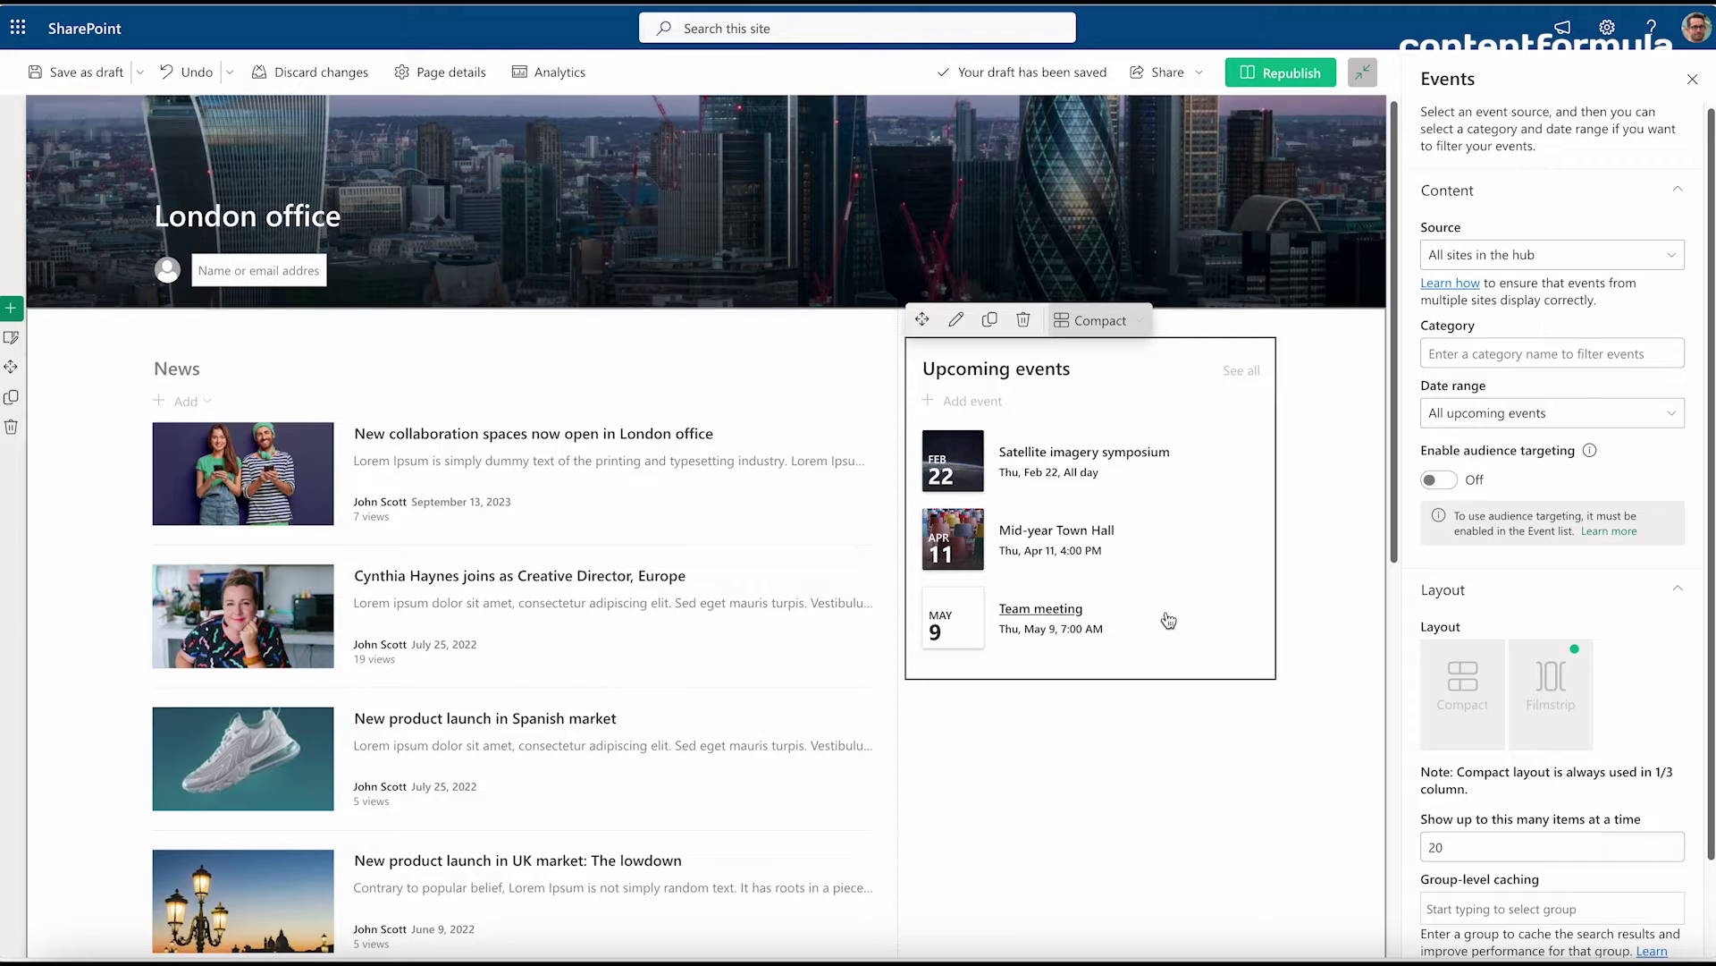
mouse_move(1089, 691)
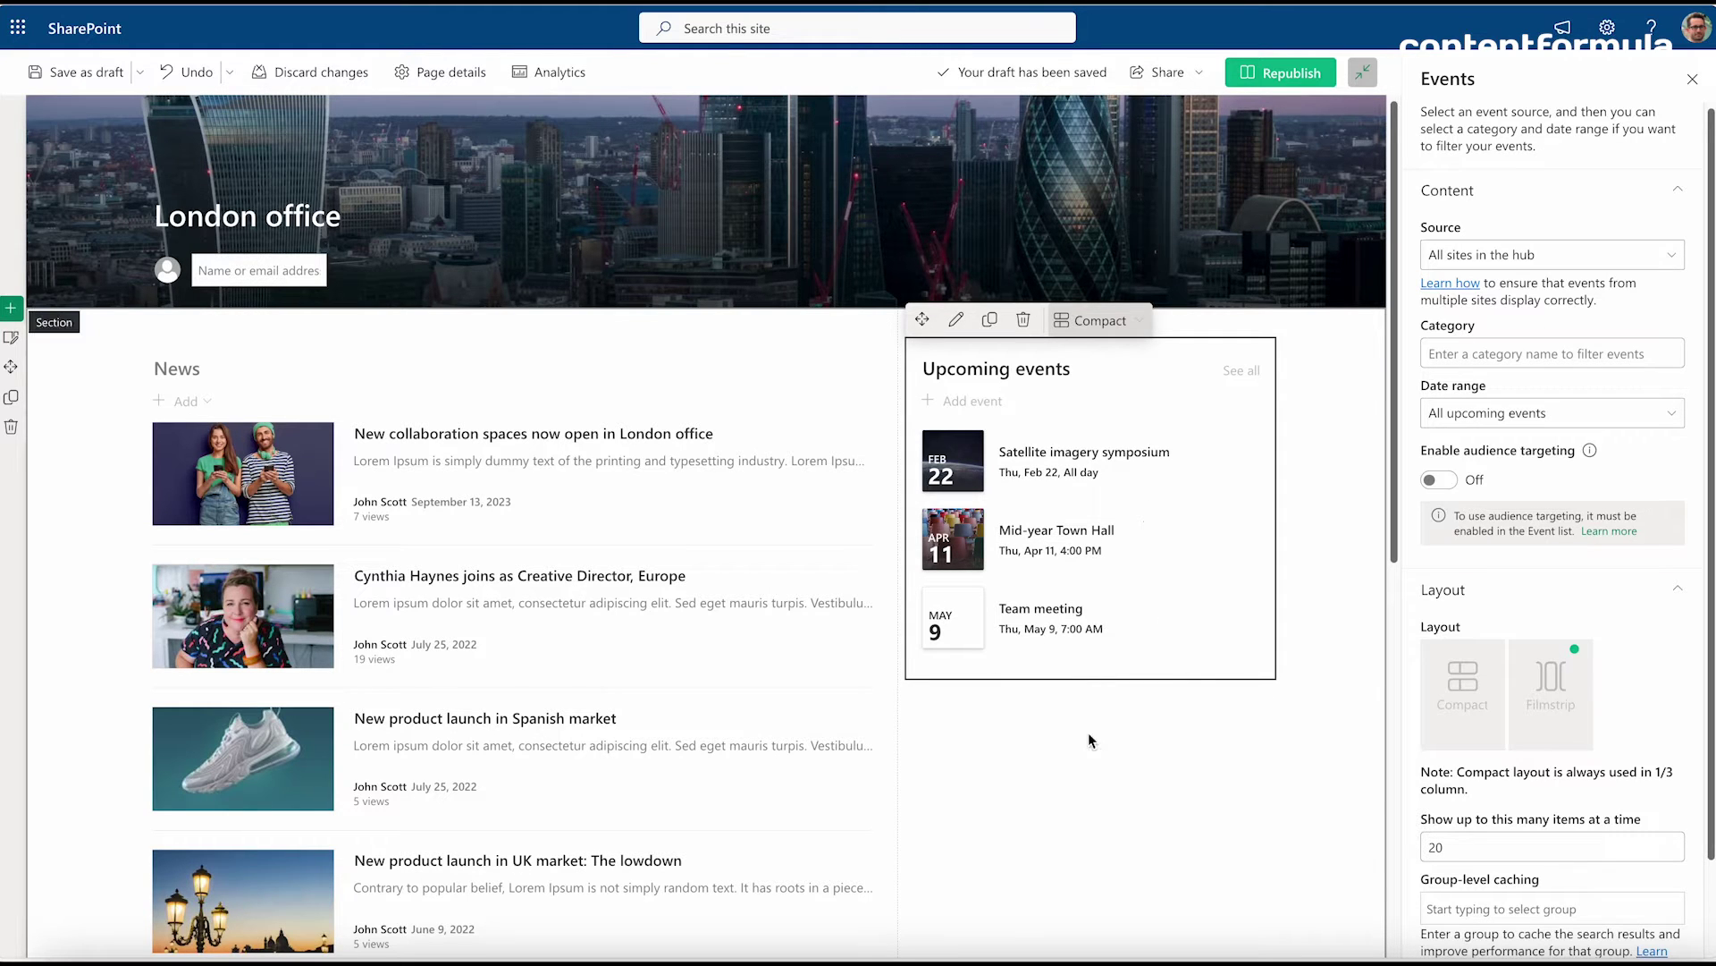
Open and browse the web part picker for the narrow right column below Upcoming events.
click(1090, 697)
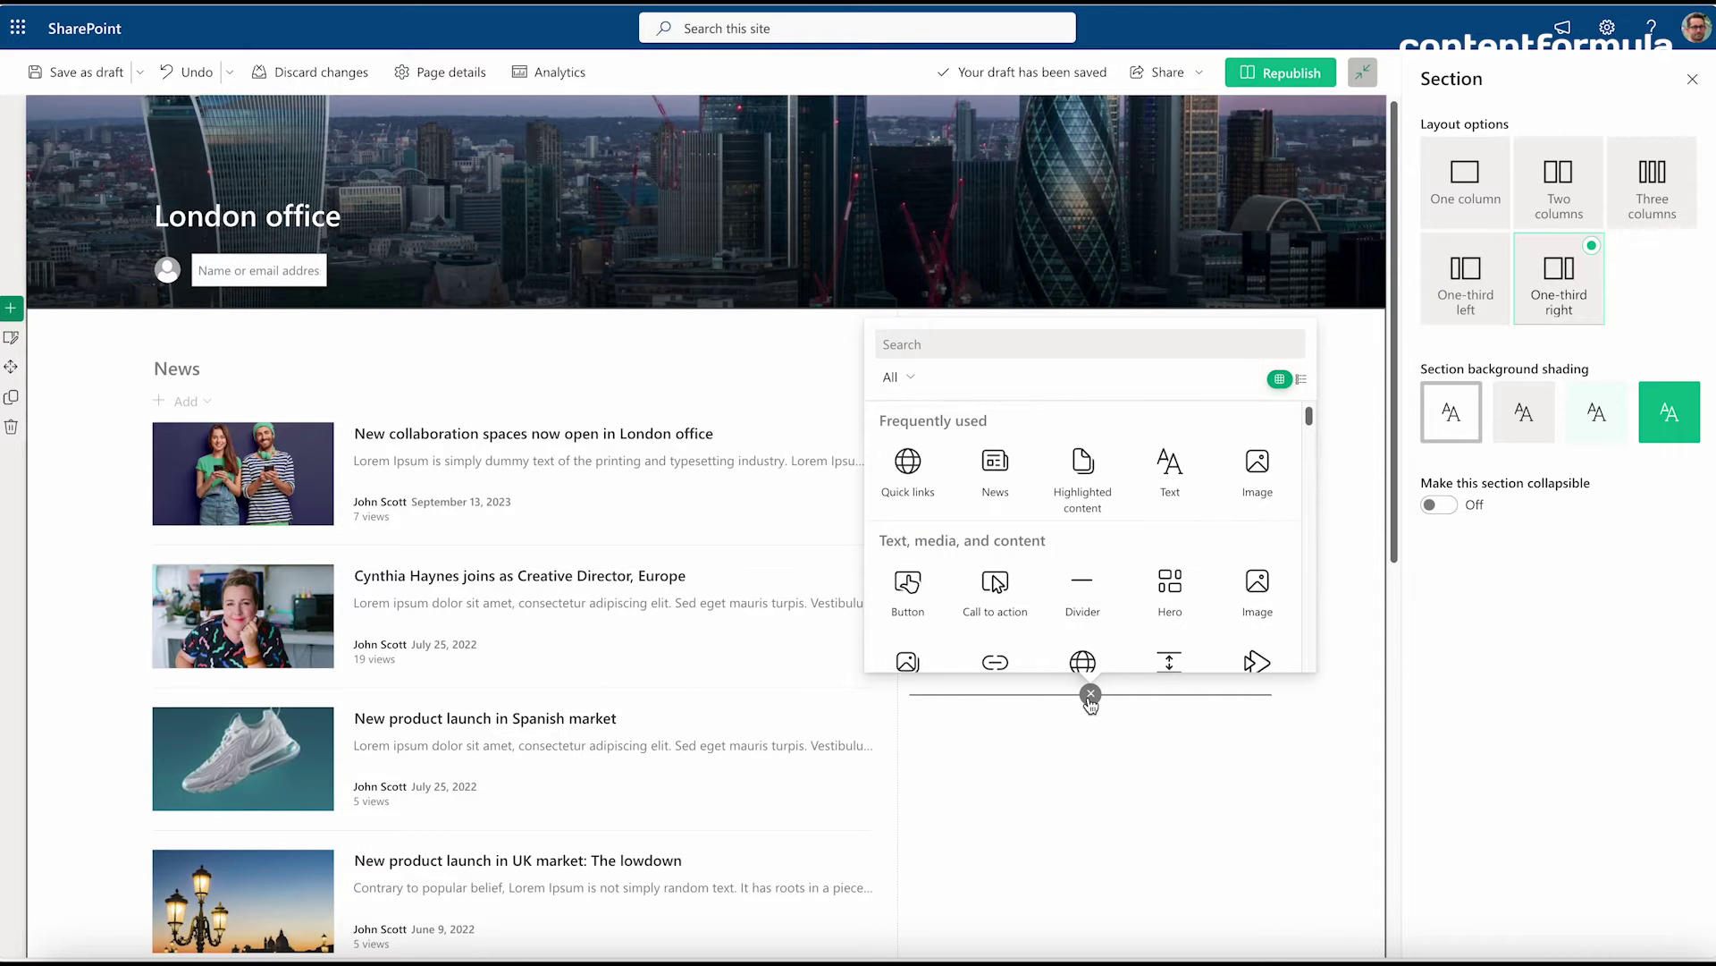
scroll(1177, 491, down, 6)
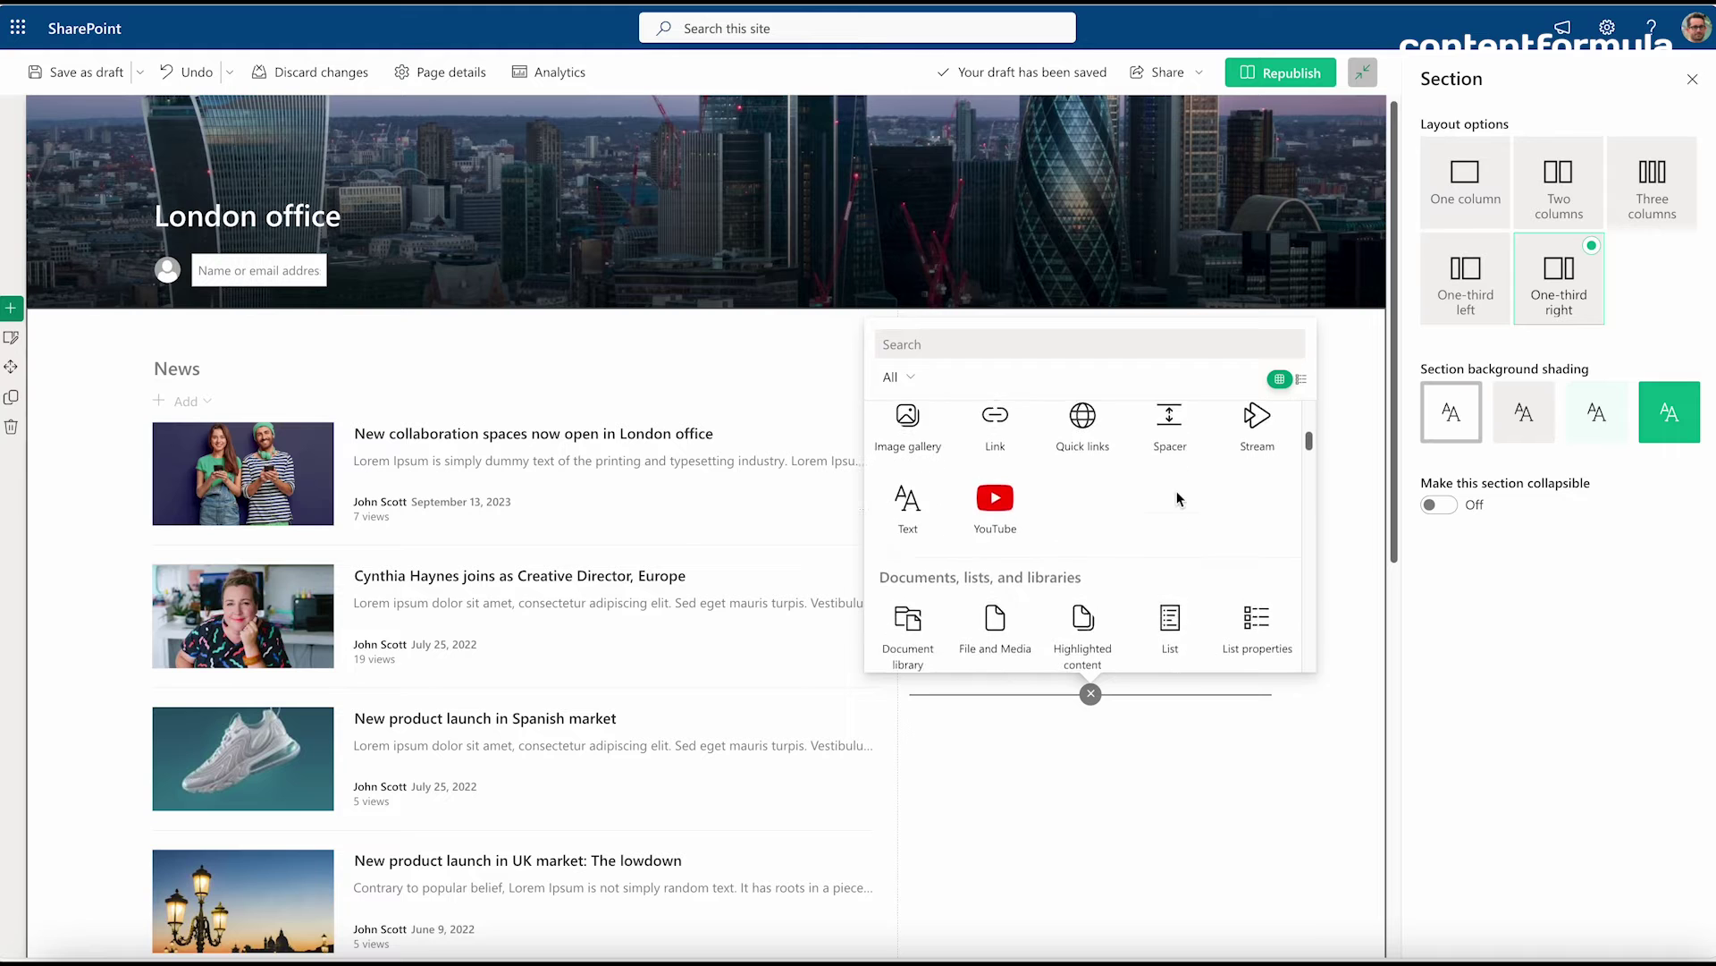
scroll(1177, 493, down, 4)
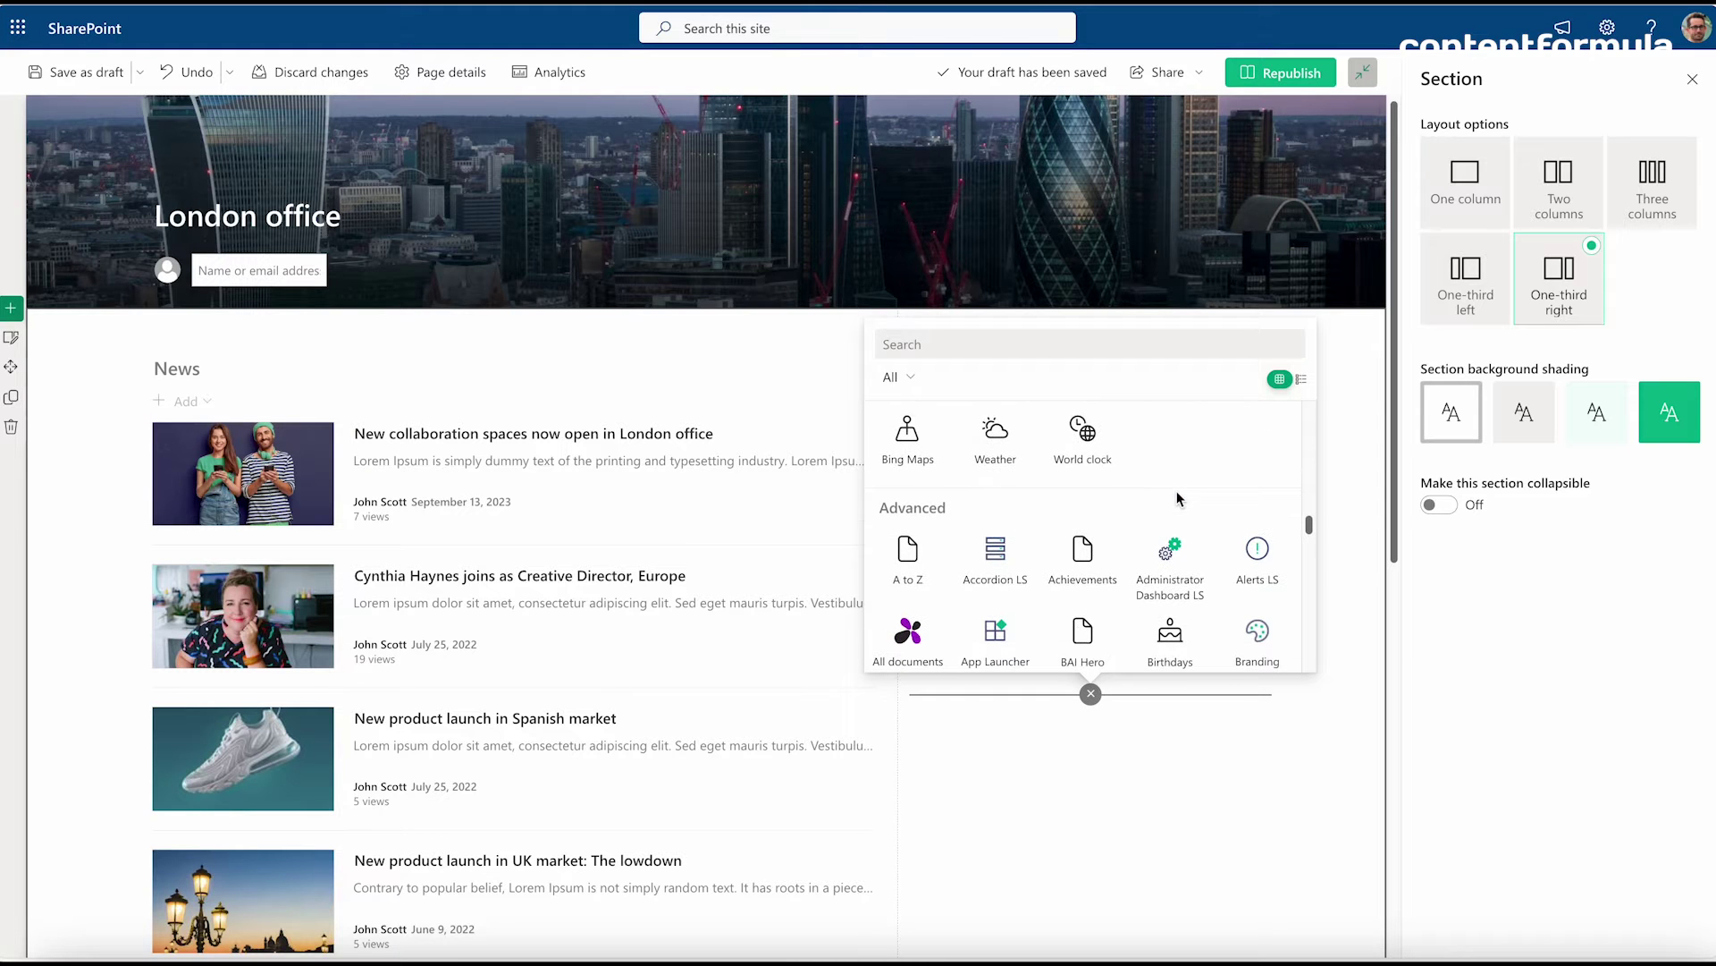
scroll(1176, 498, down, 3)
scroll(1176, 498, up, 3)
scroll(1177, 498, up, 10)
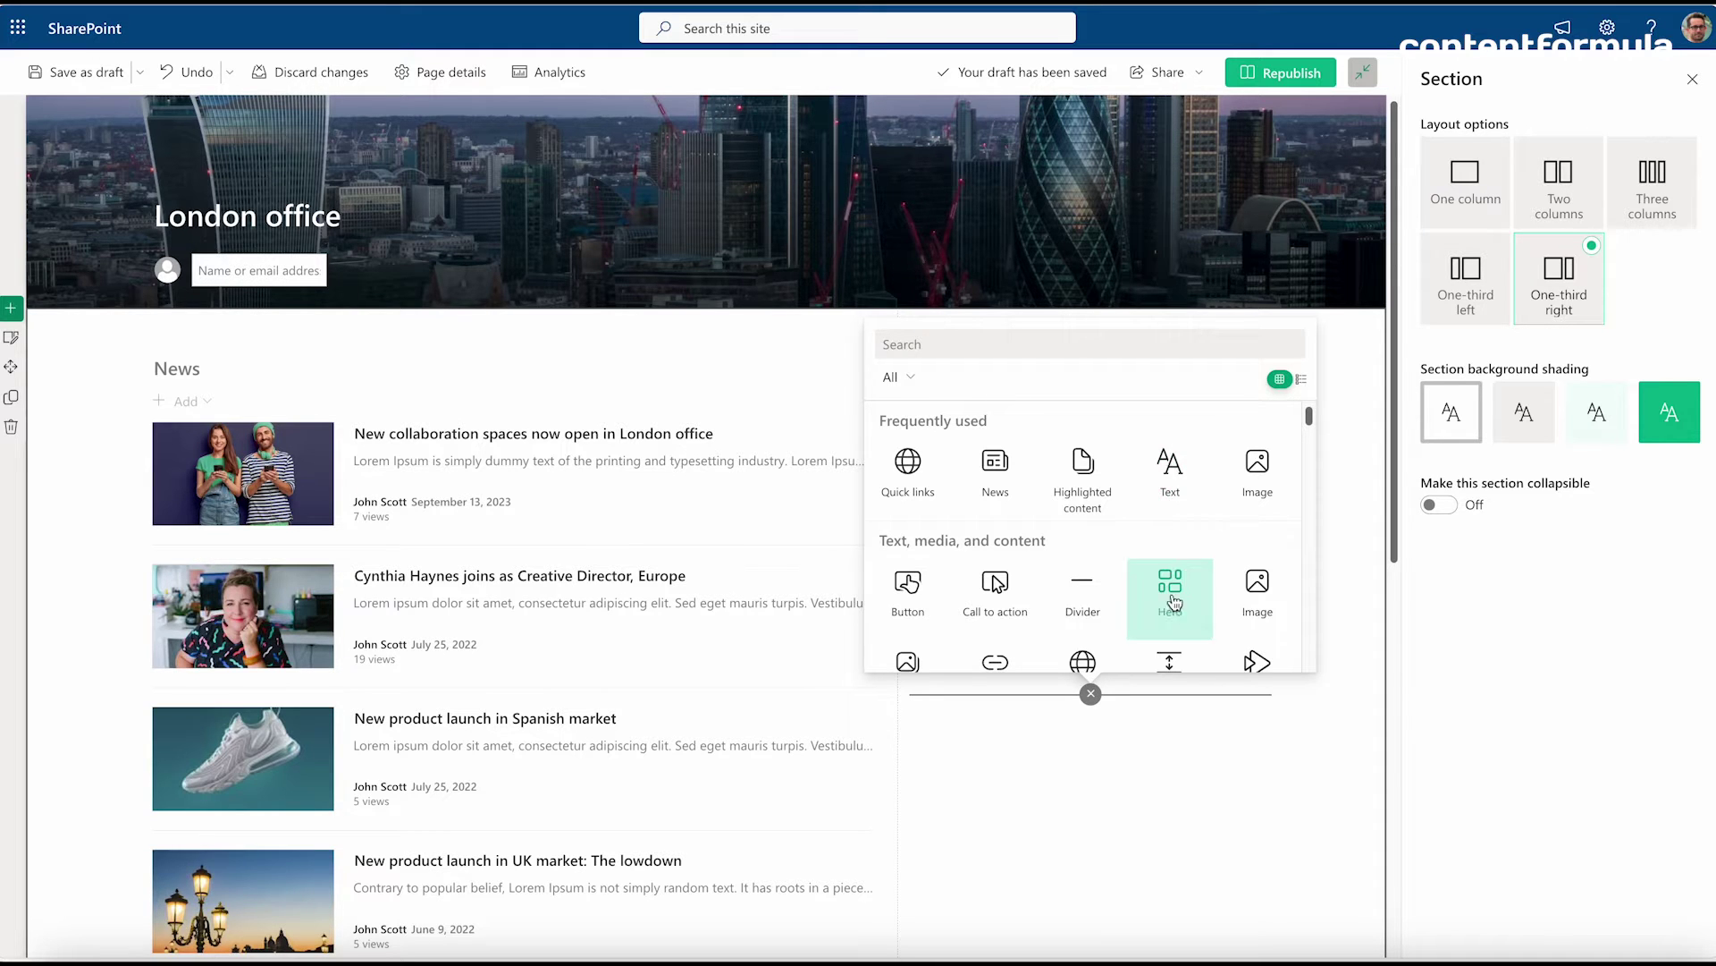
Add a Quick links part titled 'Key links' and select the London collaboration-spaces news page.
click(921, 490)
scroll(1116, 652, down, 5)
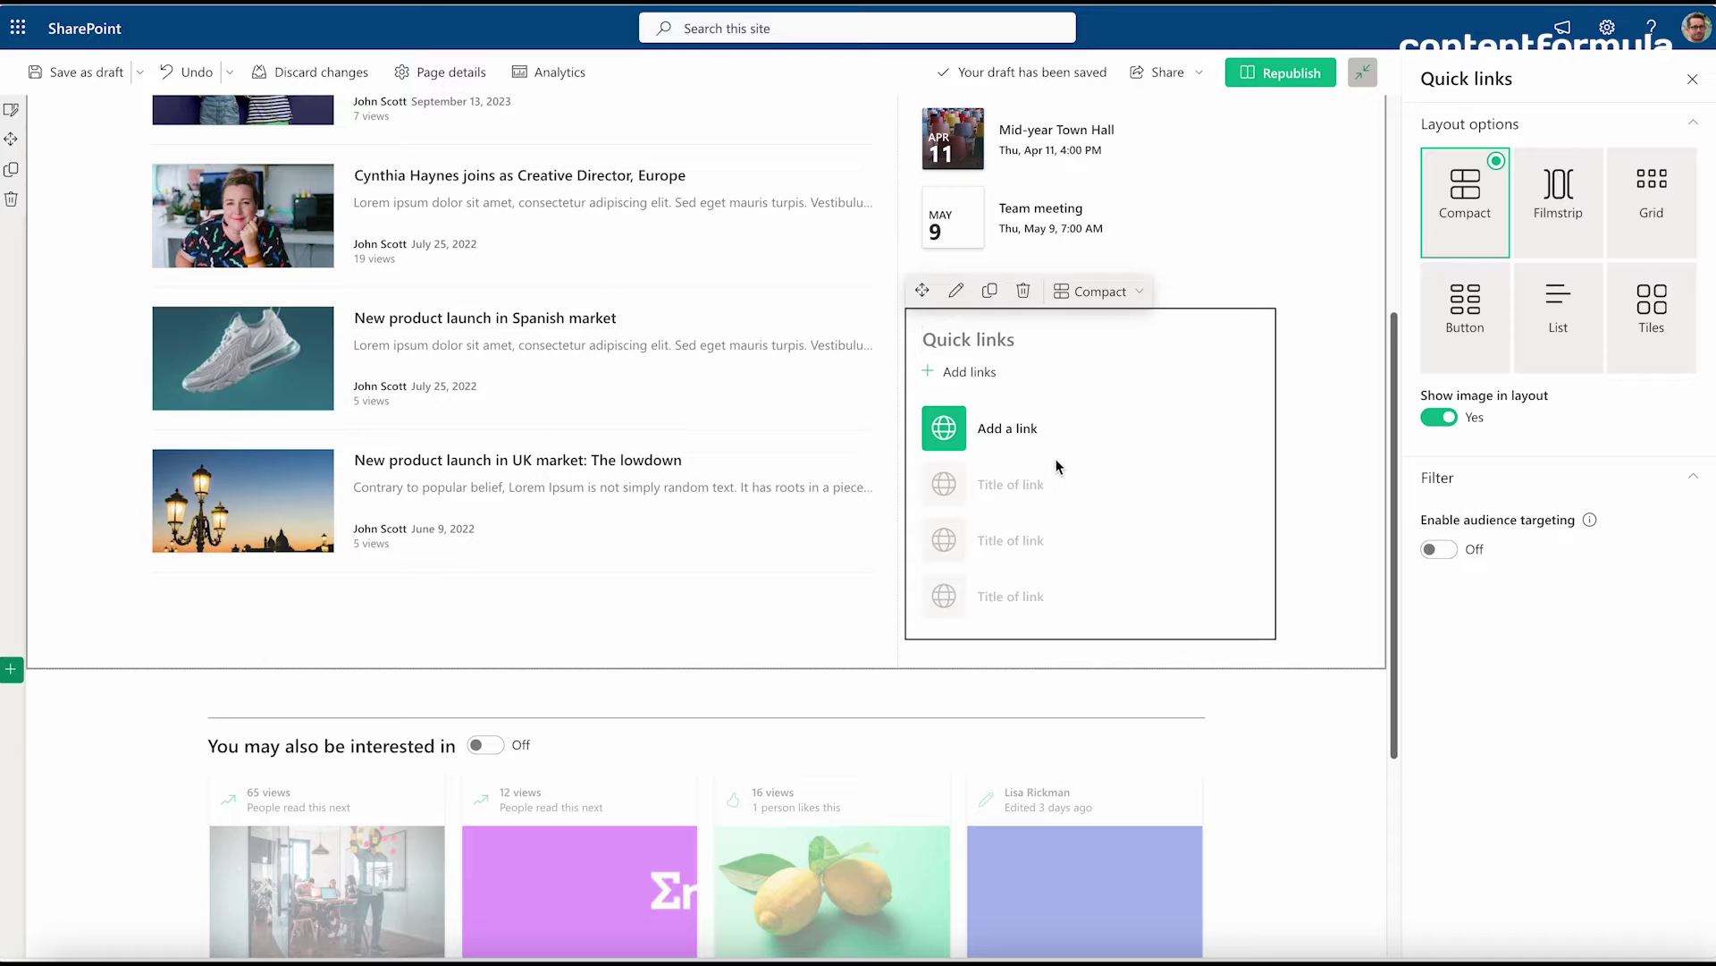
text(Key links)
click(966, 374)
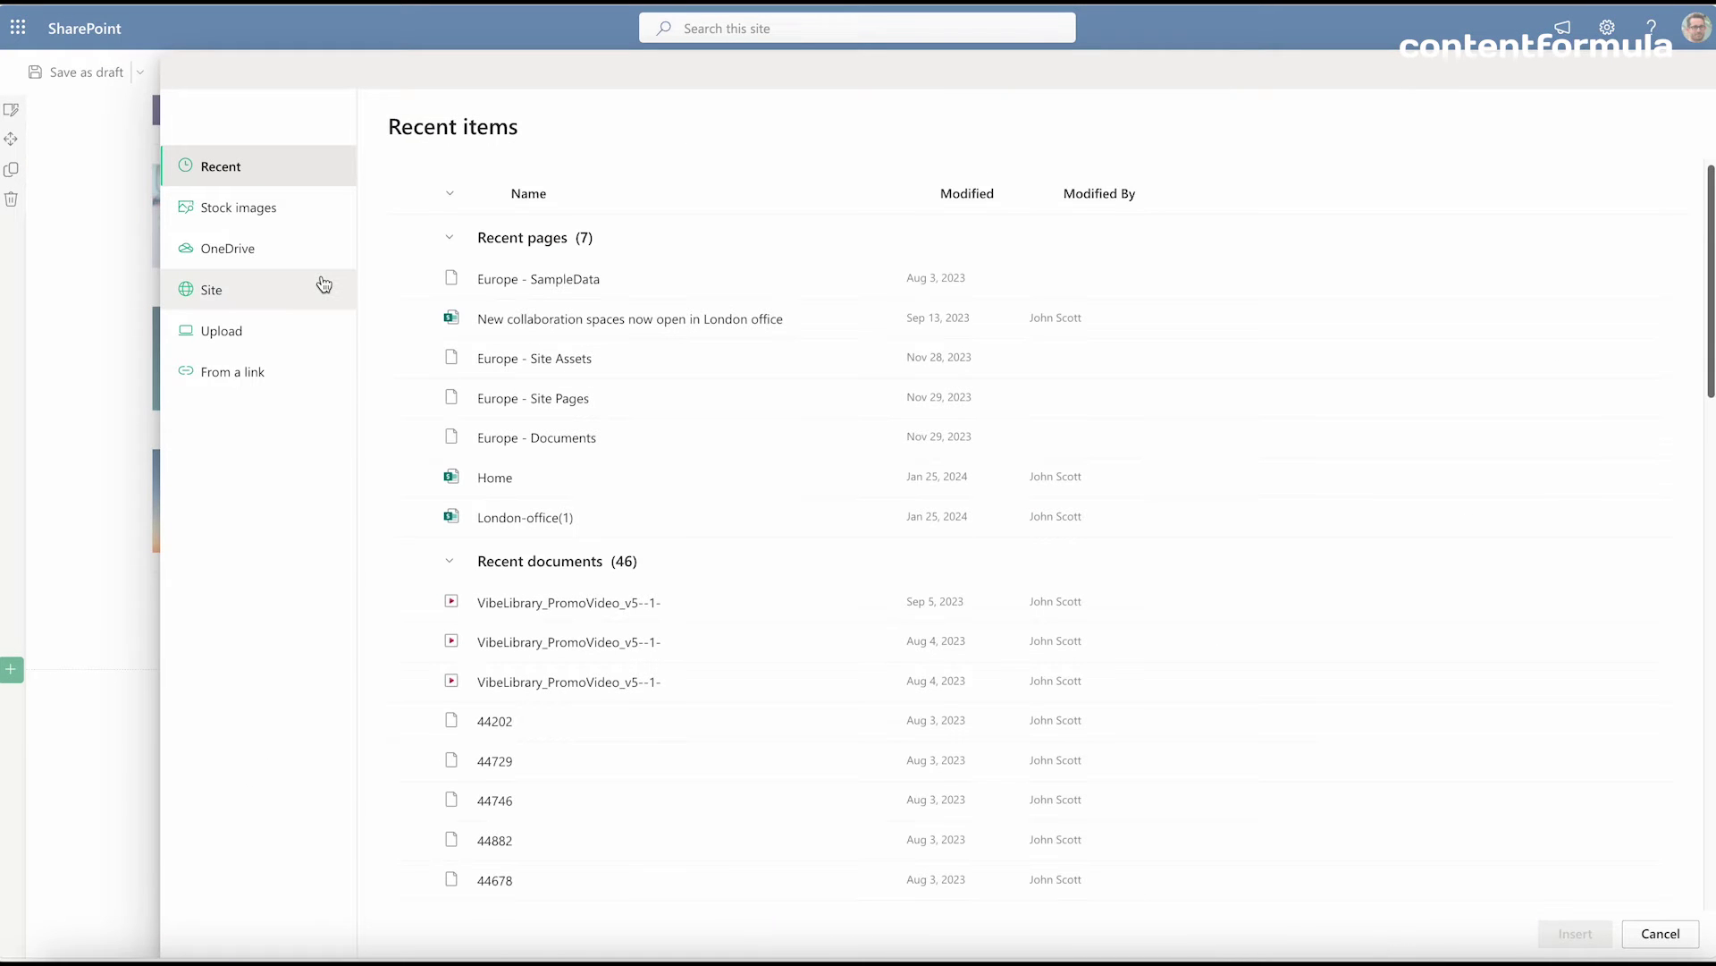
click(664, 322)
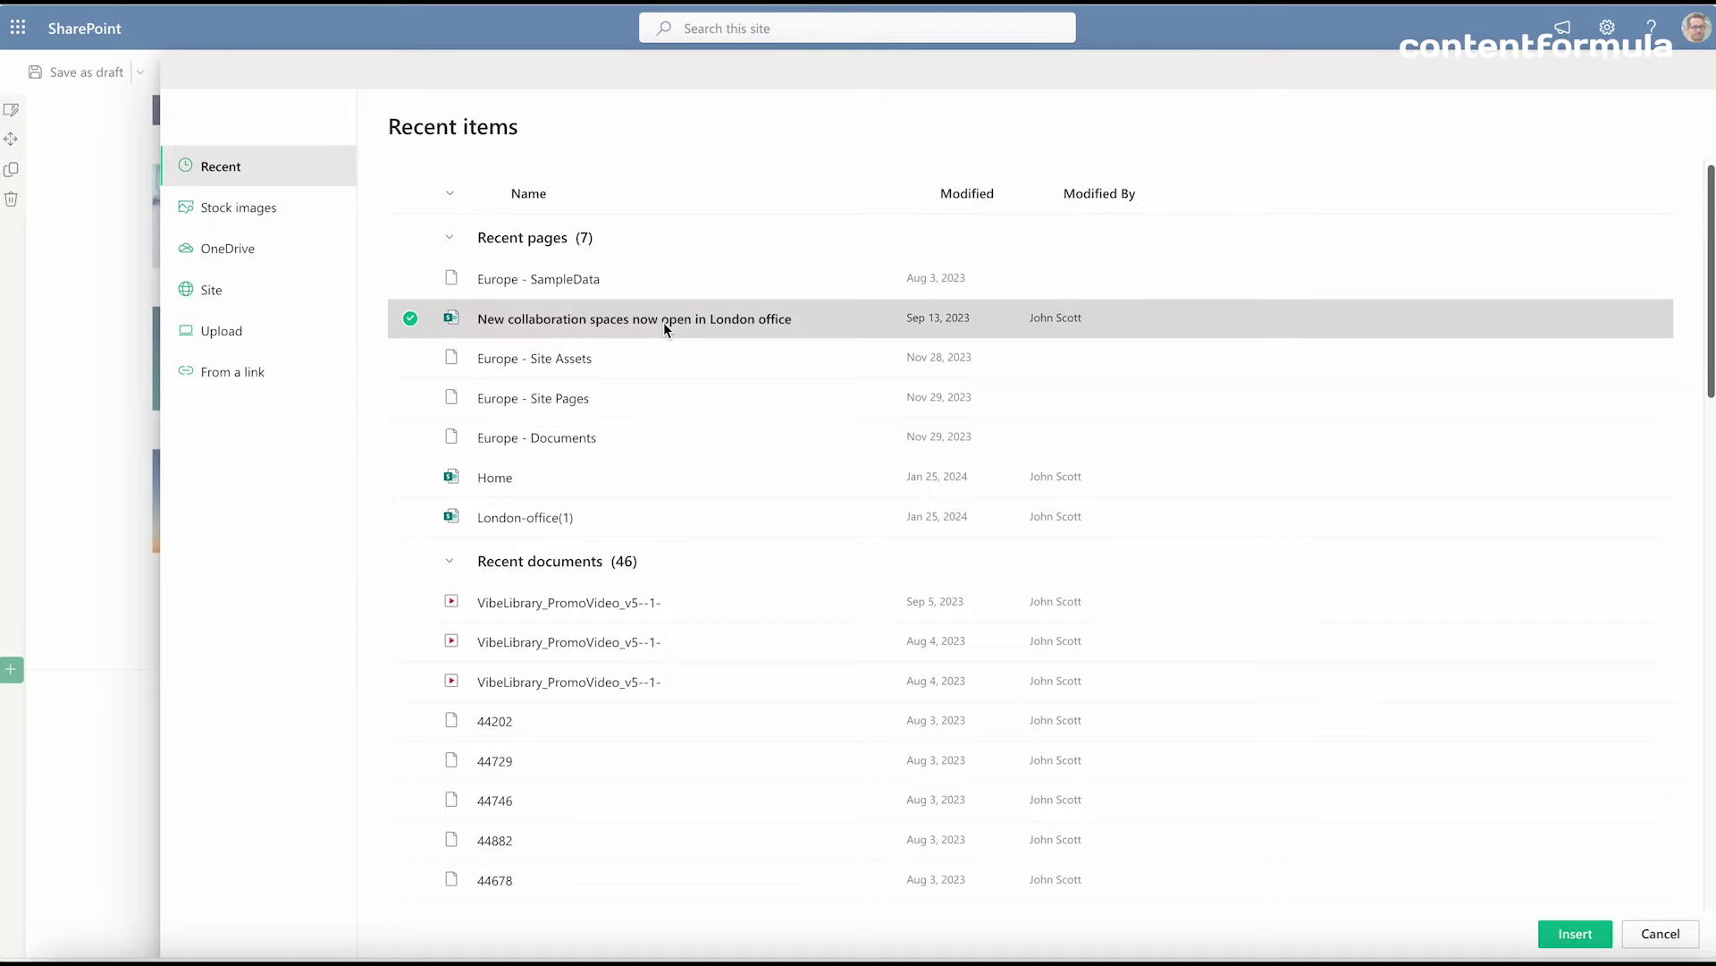
Insert the London collaboration news page into Key links, opening in a new tab.
click(1573, 935)
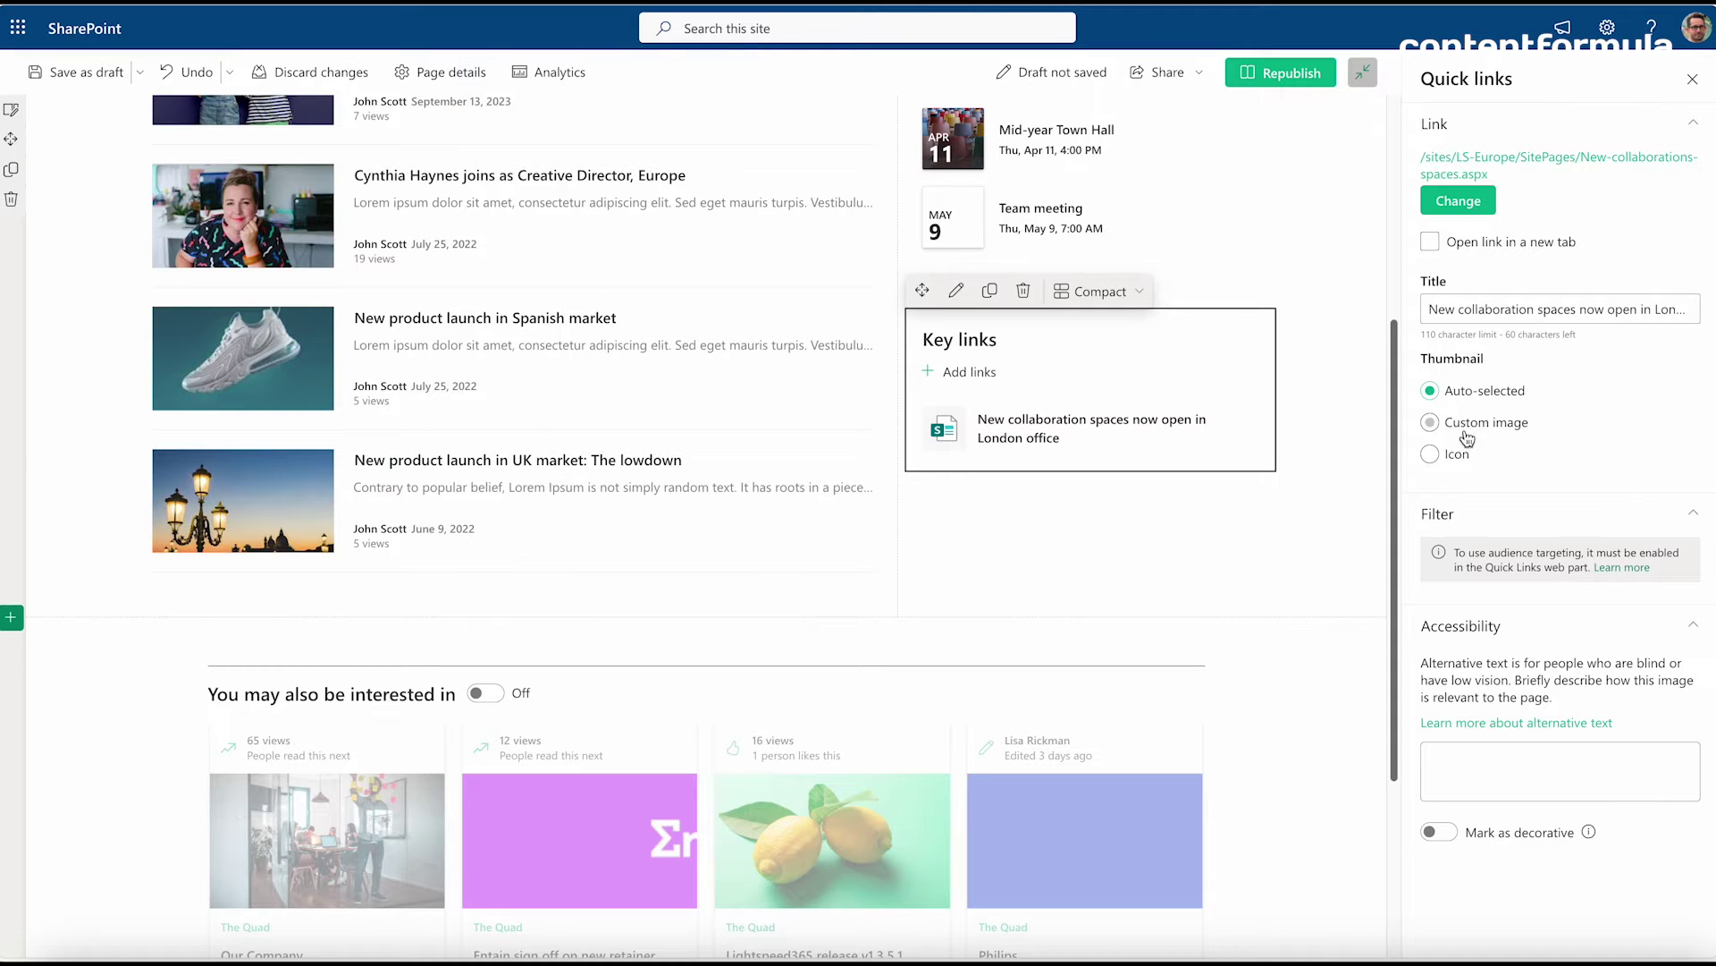
click(1485, 250)
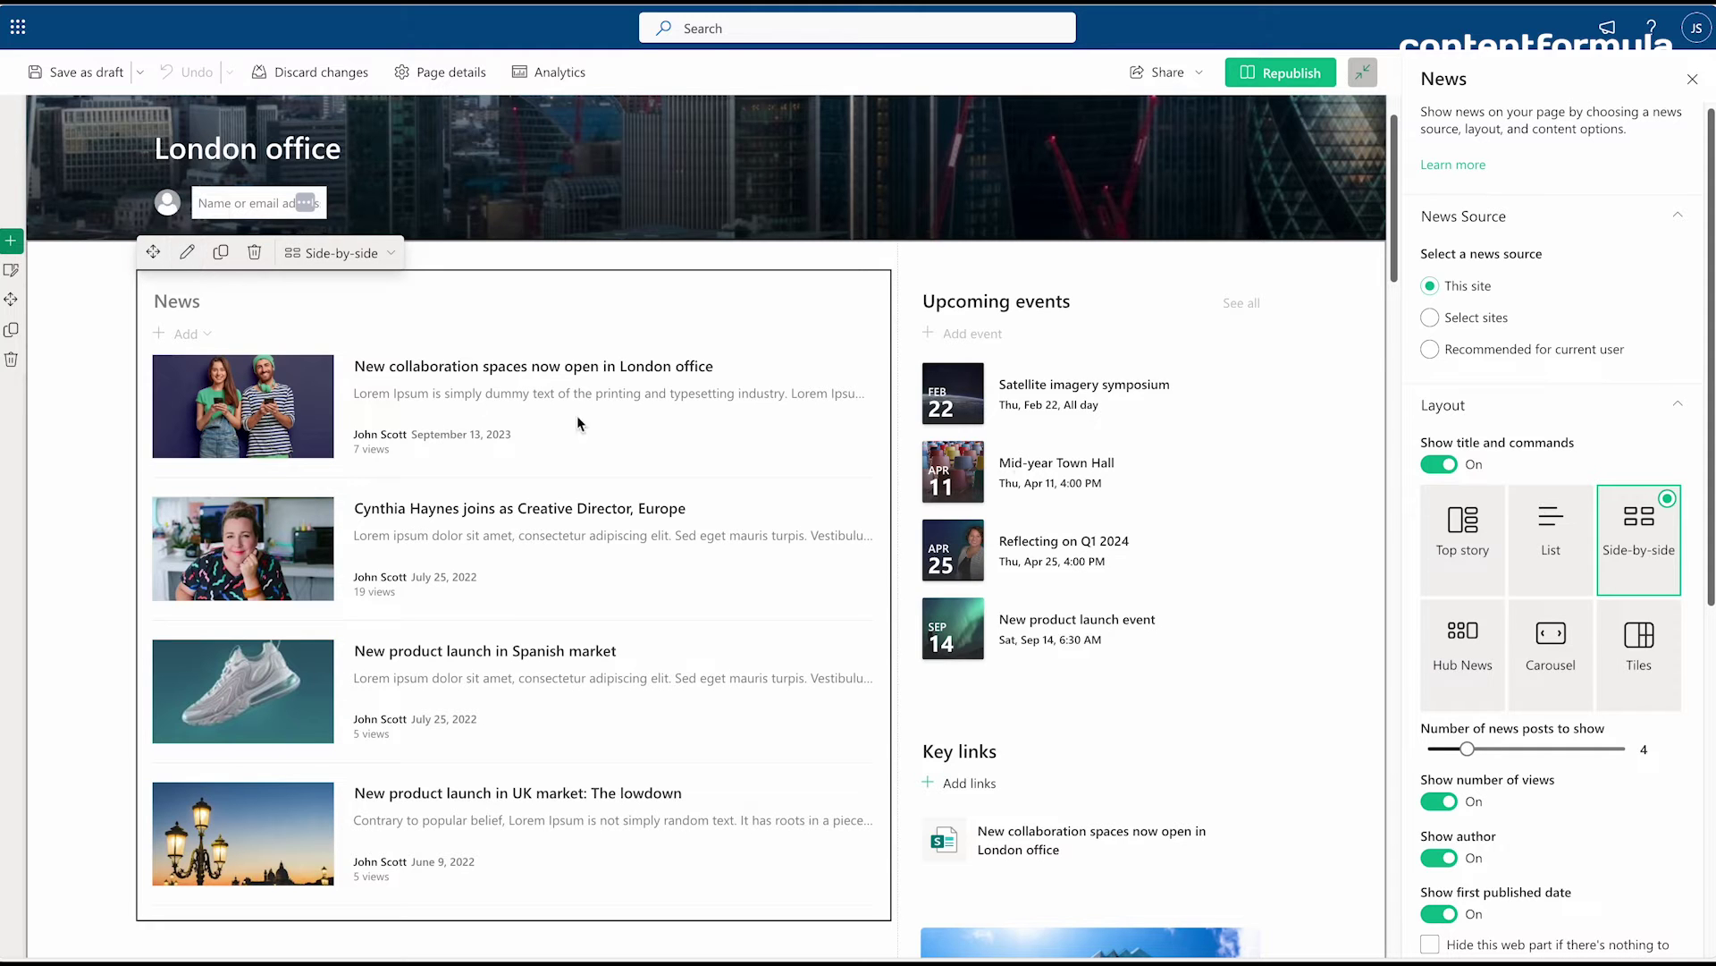
Switch the News web part to Carousel layout showing 6 posts.
click(1561, 667)
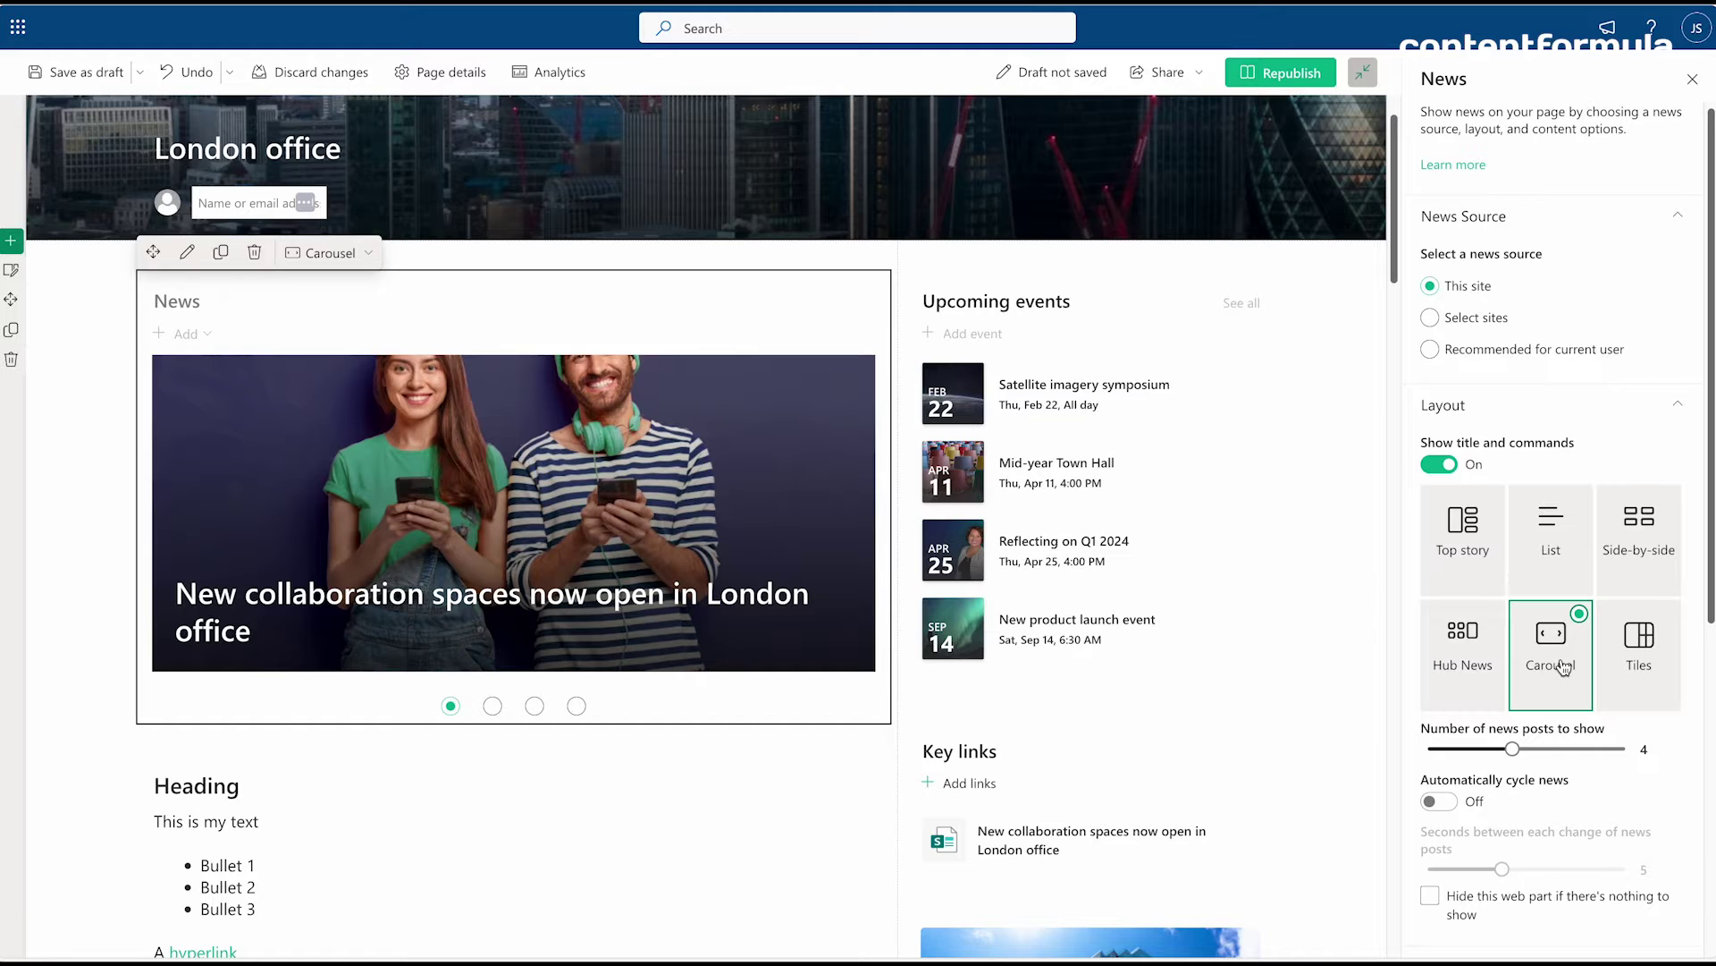
scroll(1582, 778, down, 5)
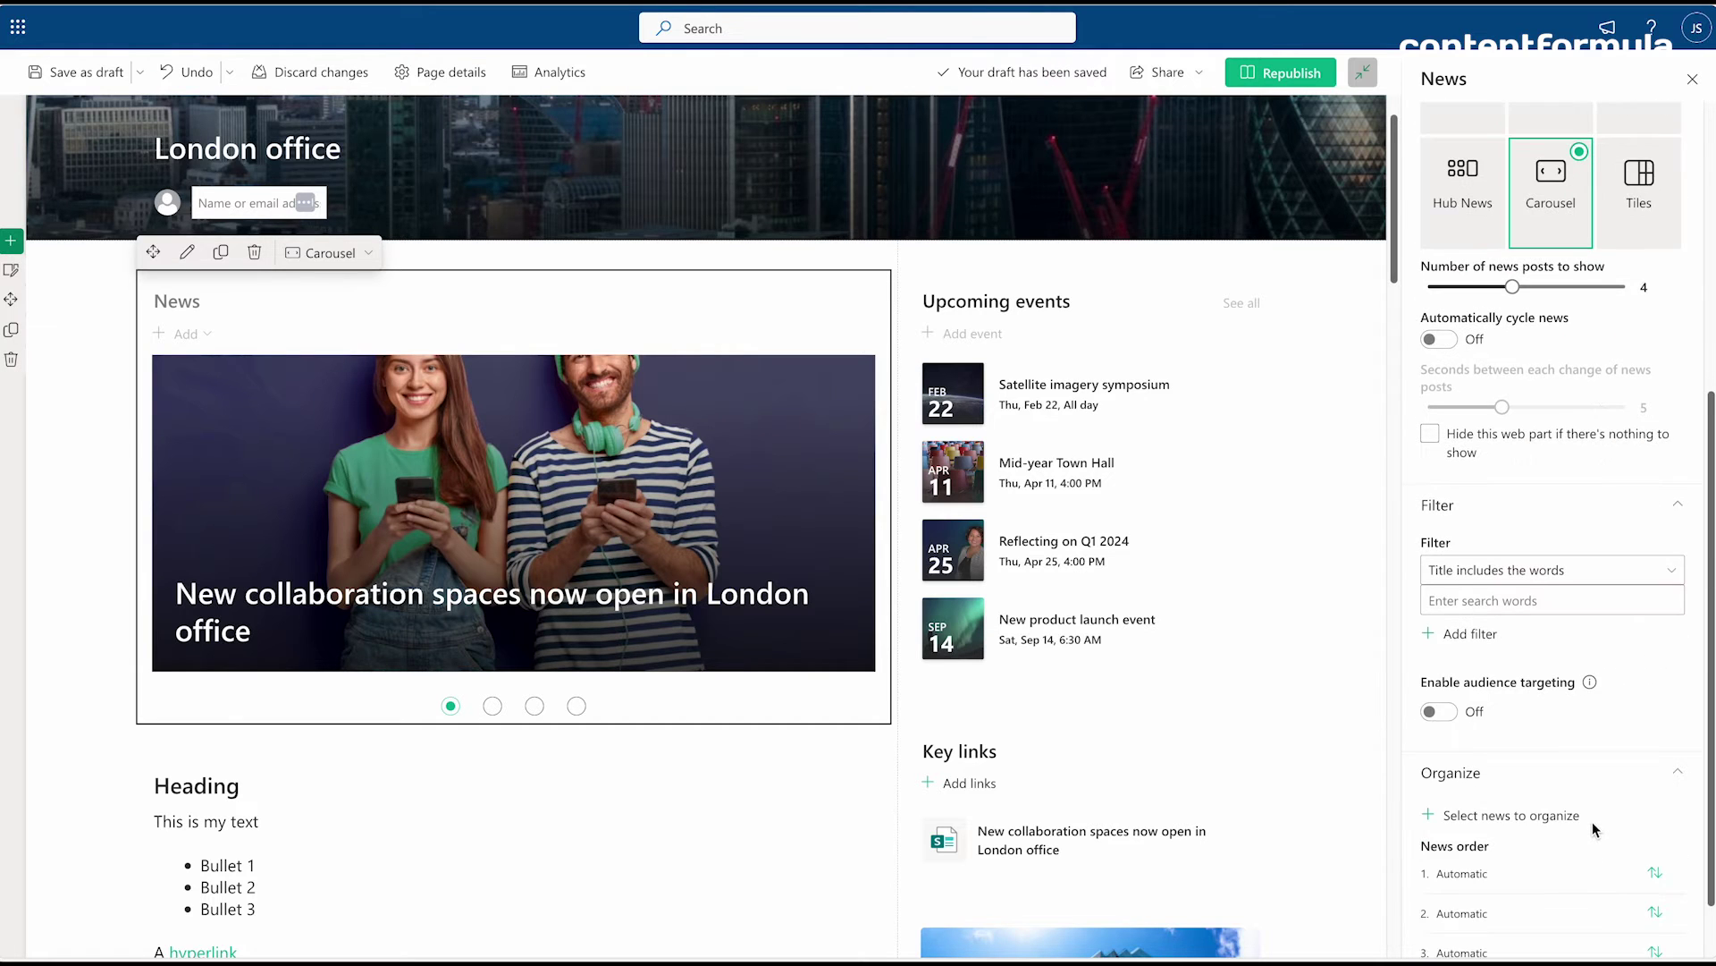
scroll(1594, 829, down, 1)
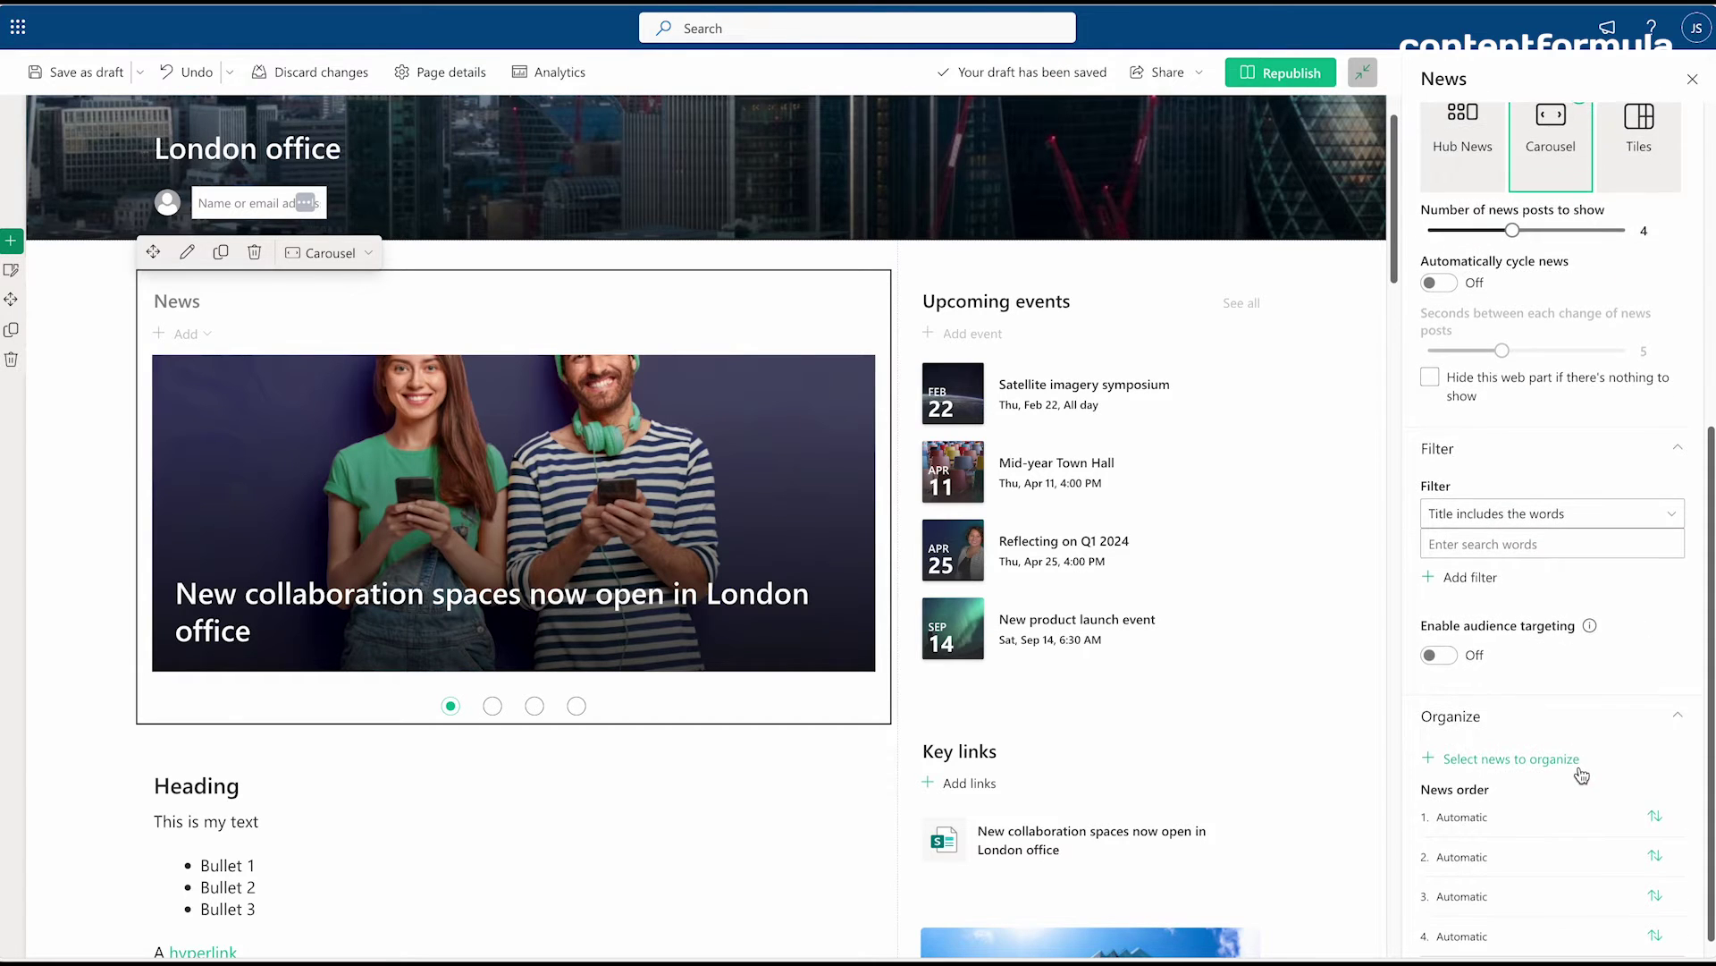
scroll(1582, 787, up, 2)
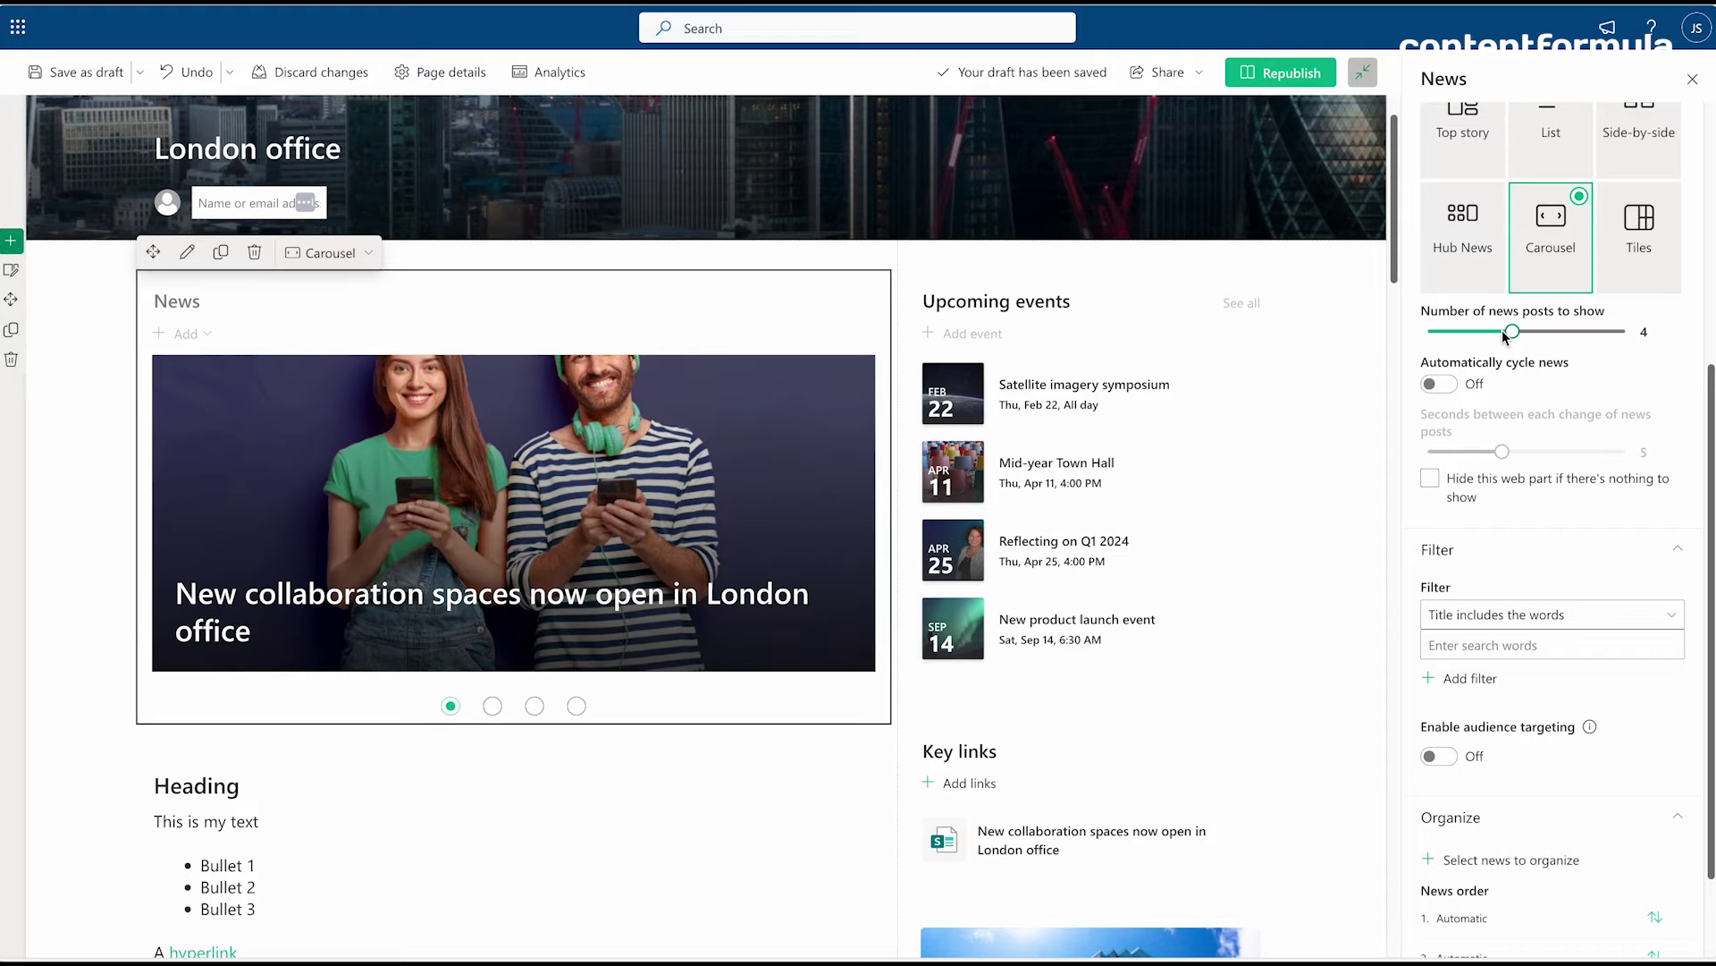
drag(1513, 332, 1558, 332)
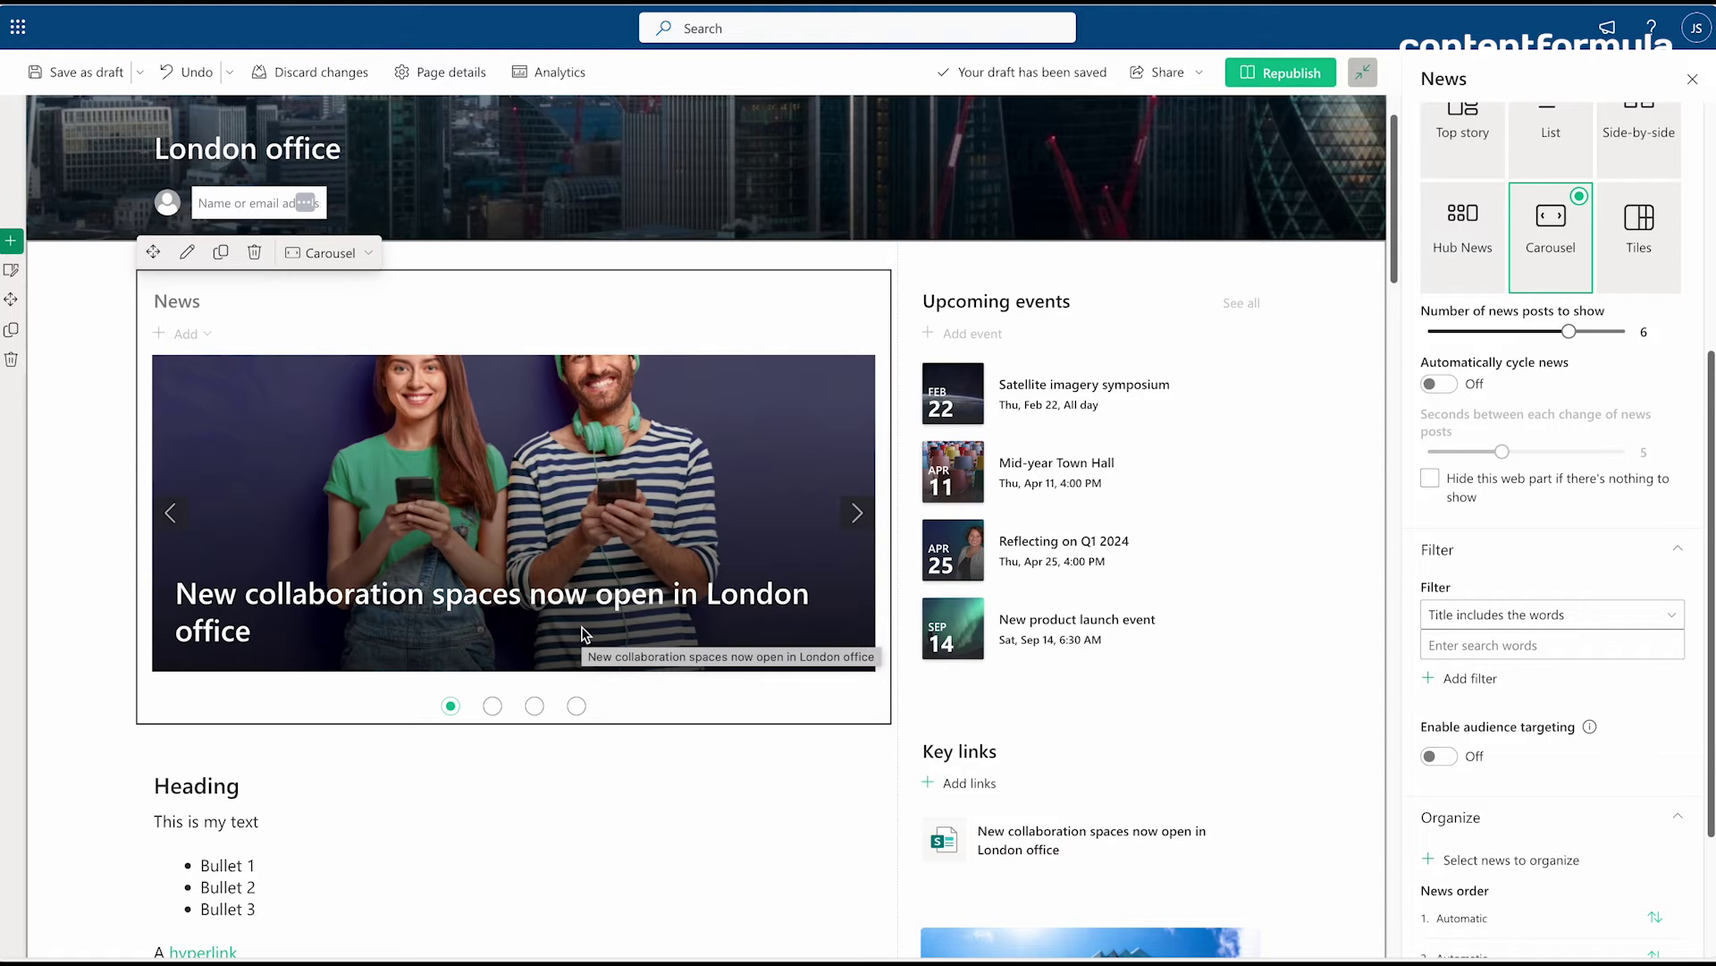
Try the News web part in List layout, then return to Carousel.
scroll(1475, 742, down, 2)
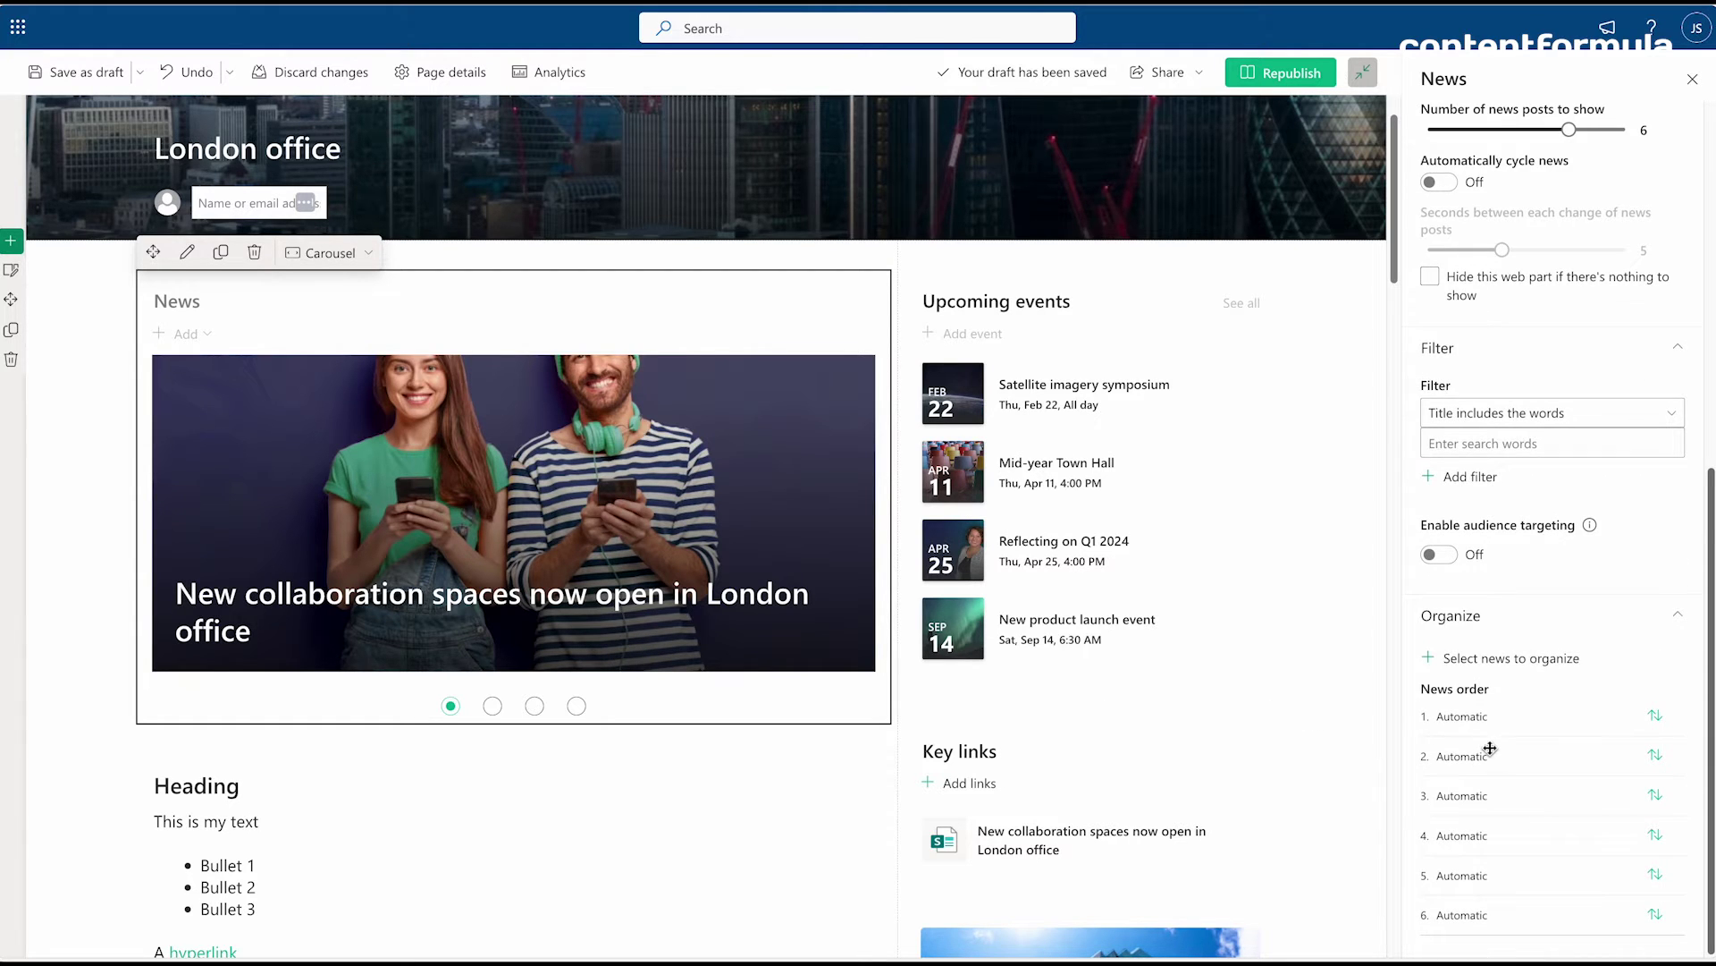
scroll(1491, 751, up, 6)
scroll(1499, 756, down, 2)
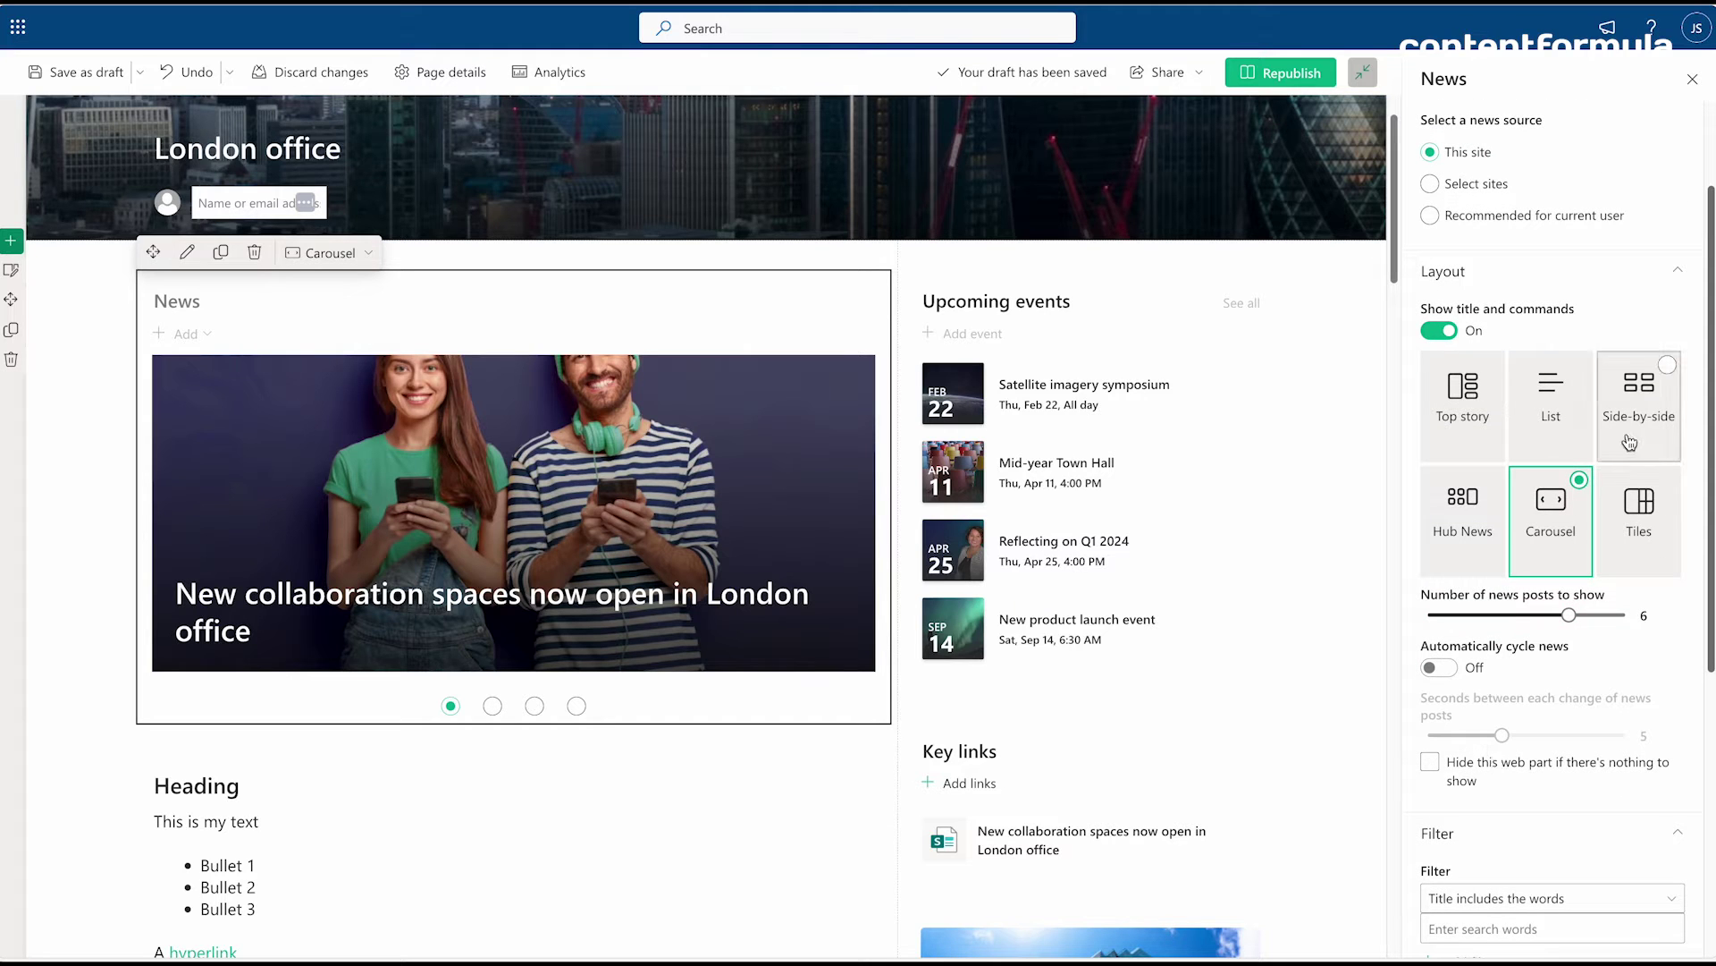
click(1560, 434)
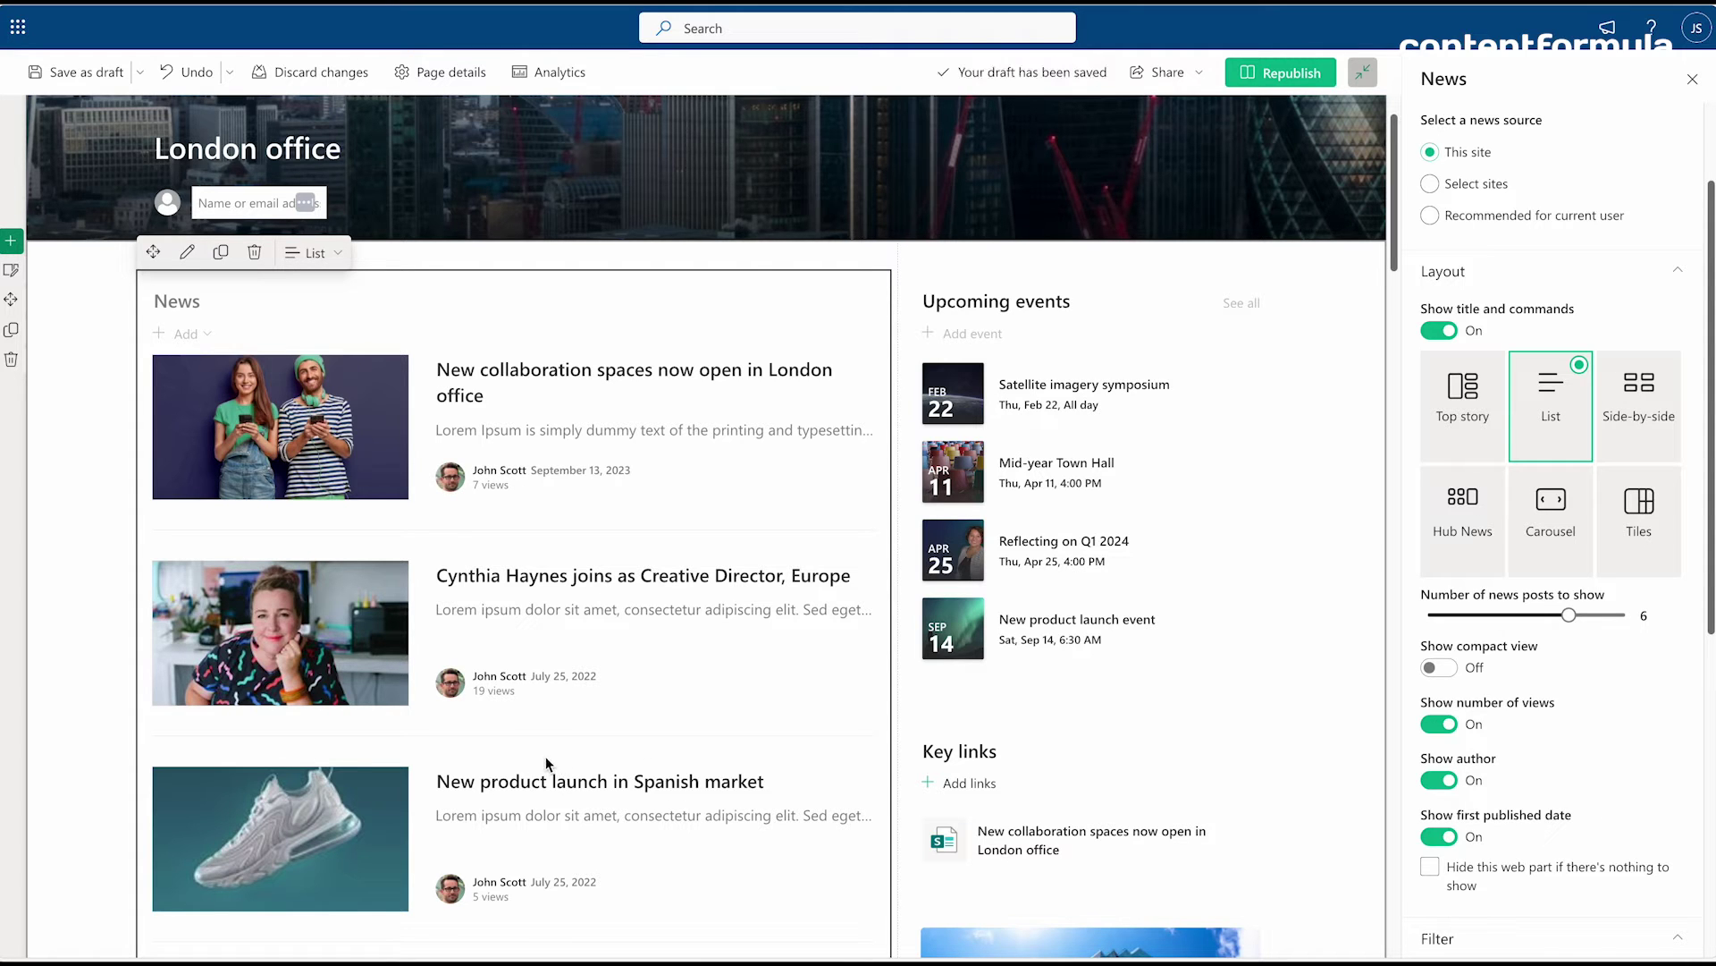
click(1571, 545)
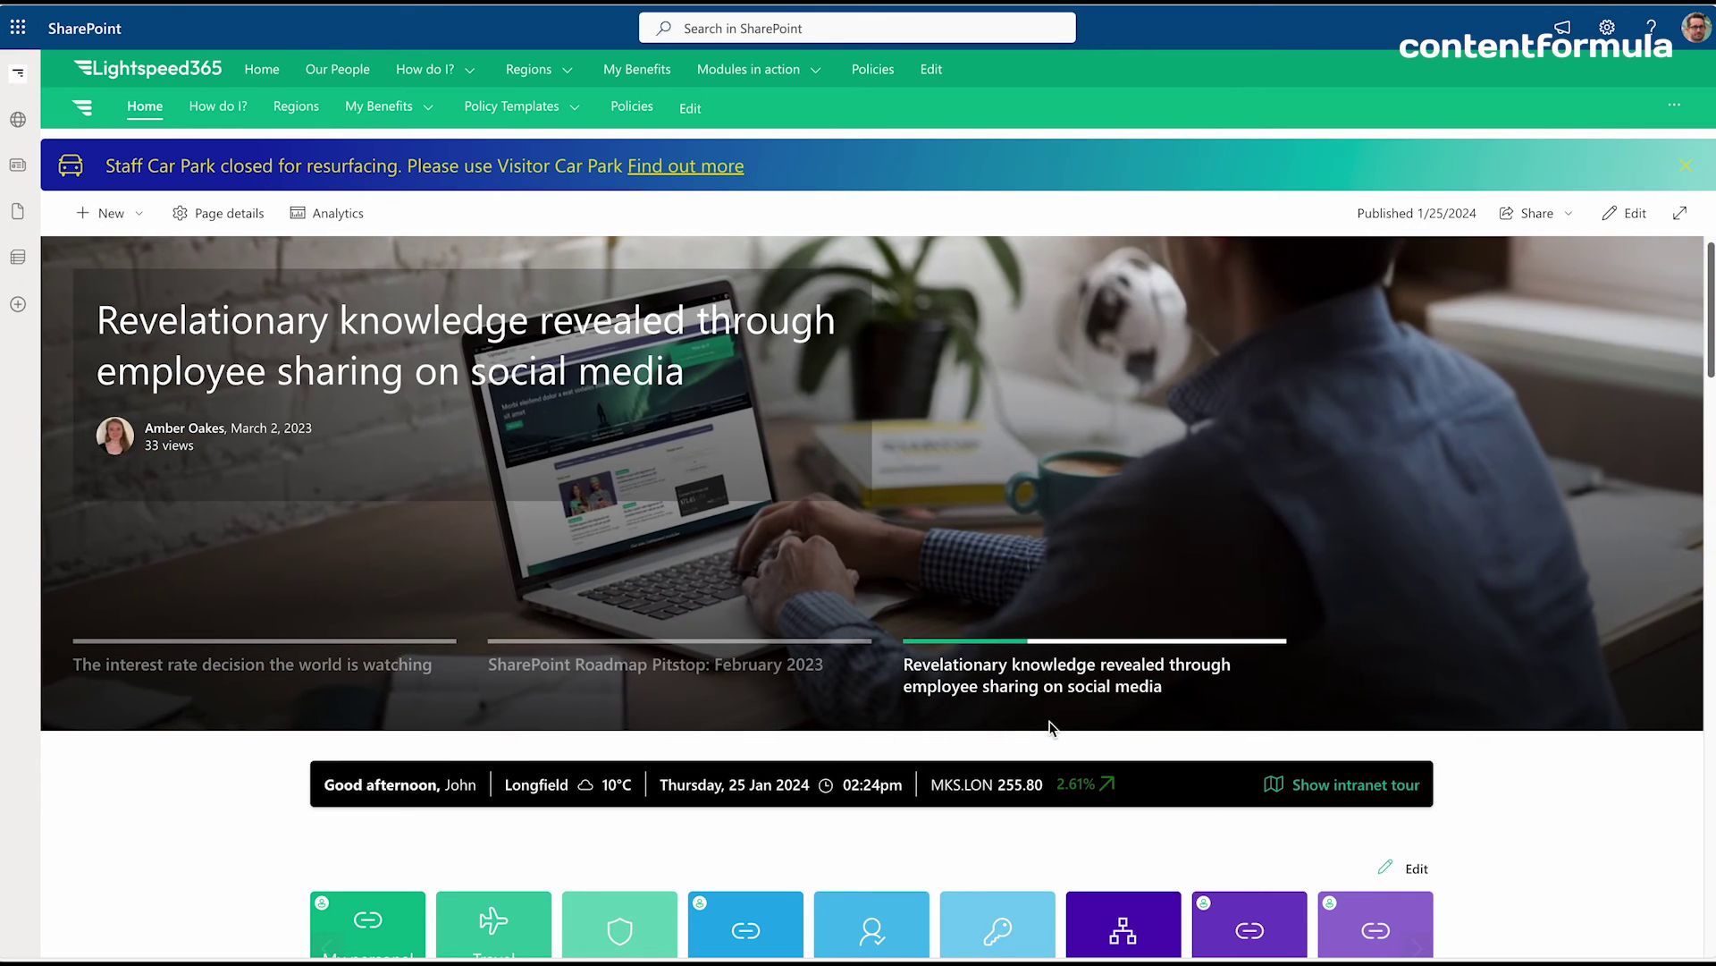
Scroll the Lightspeed365 home page down to the greeting bar's Show intranet tour option.
scroll(856, 818, down, 2)
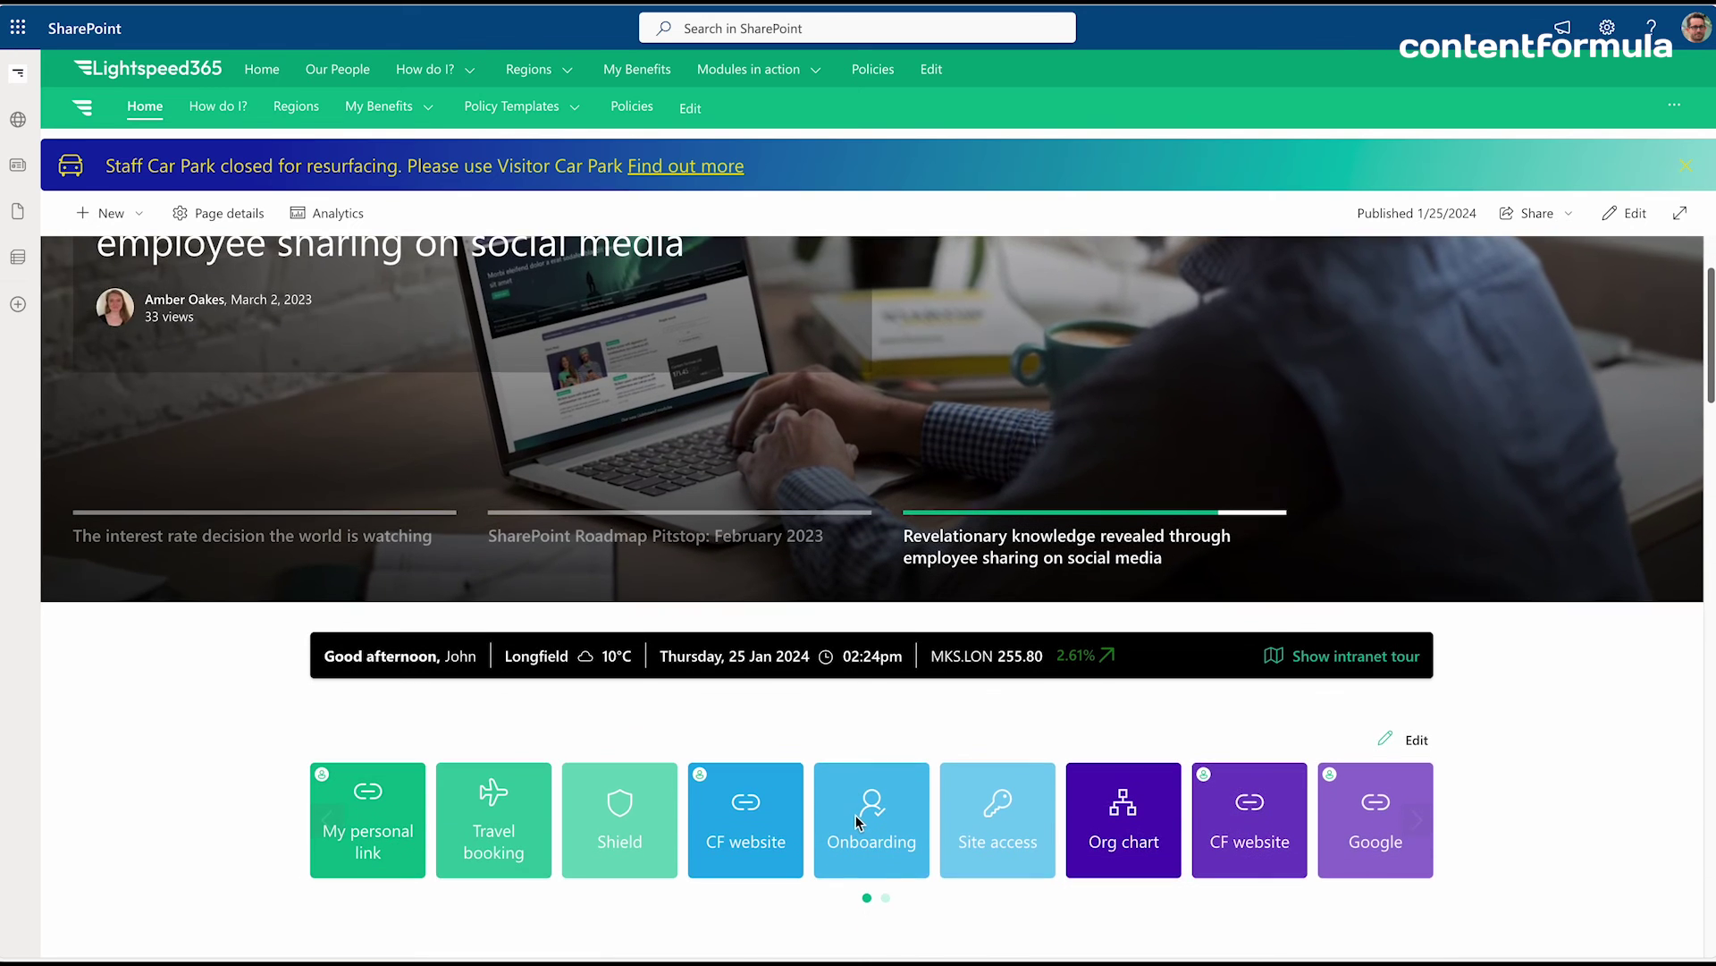
scroll(855, 817, down, 2)
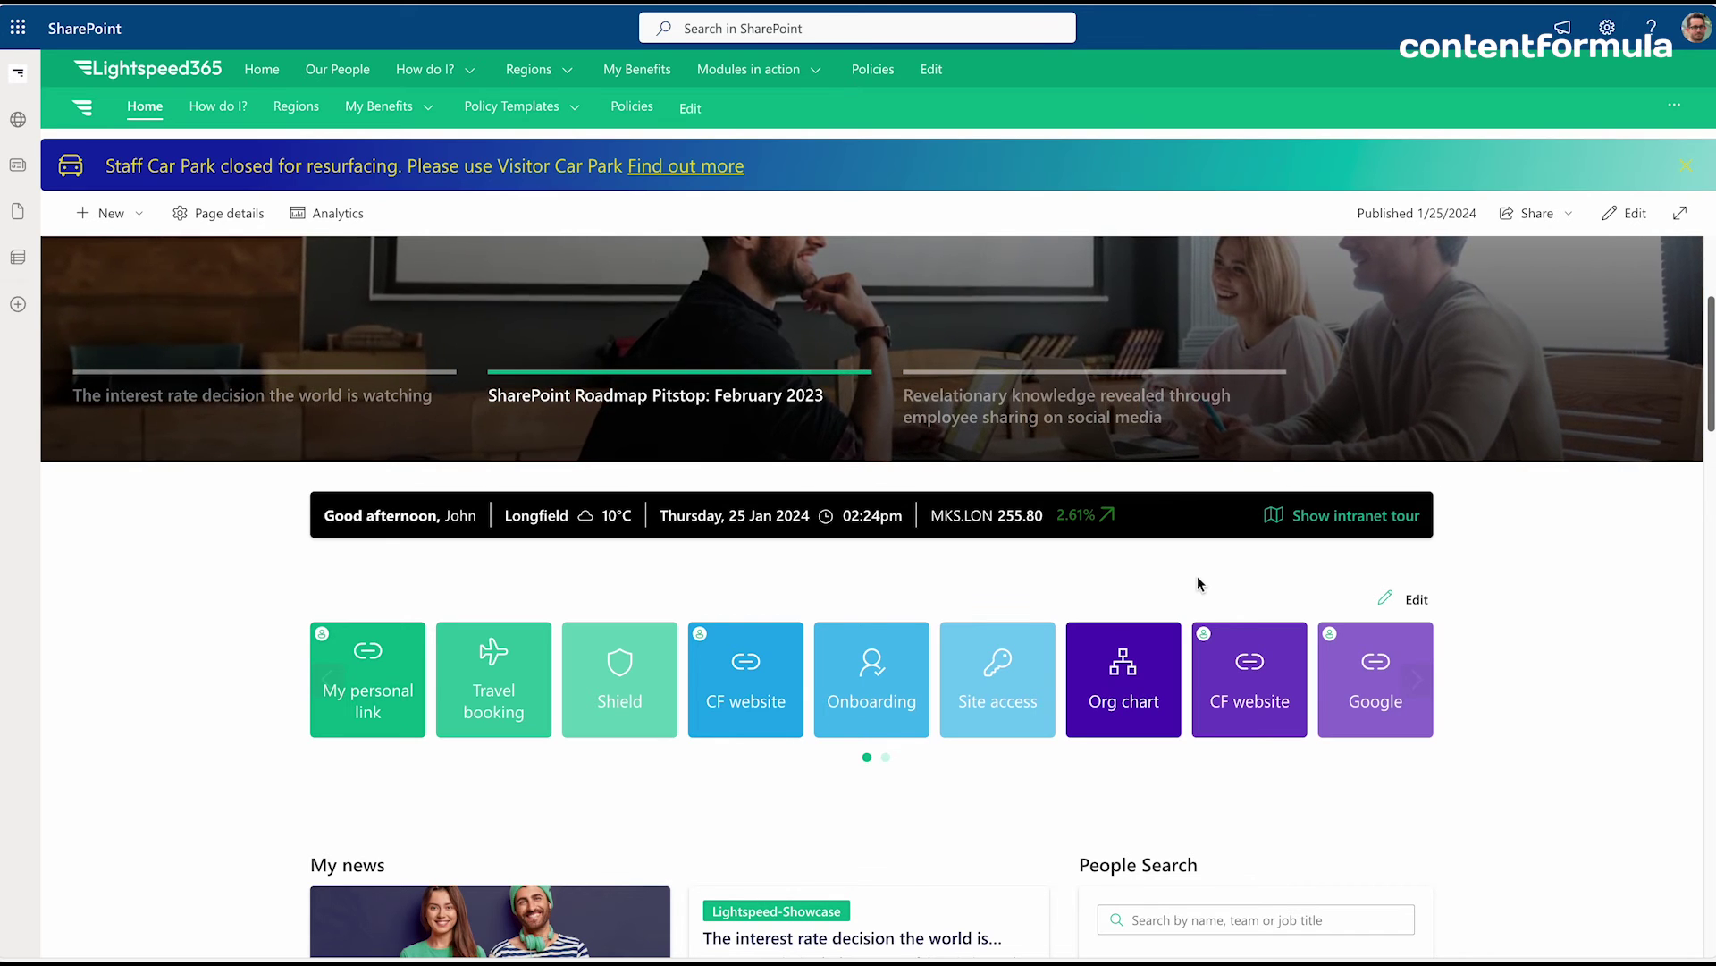
Start the intranet tour and step to page 3, 'Add your apps and links'.
click(1338, 518)
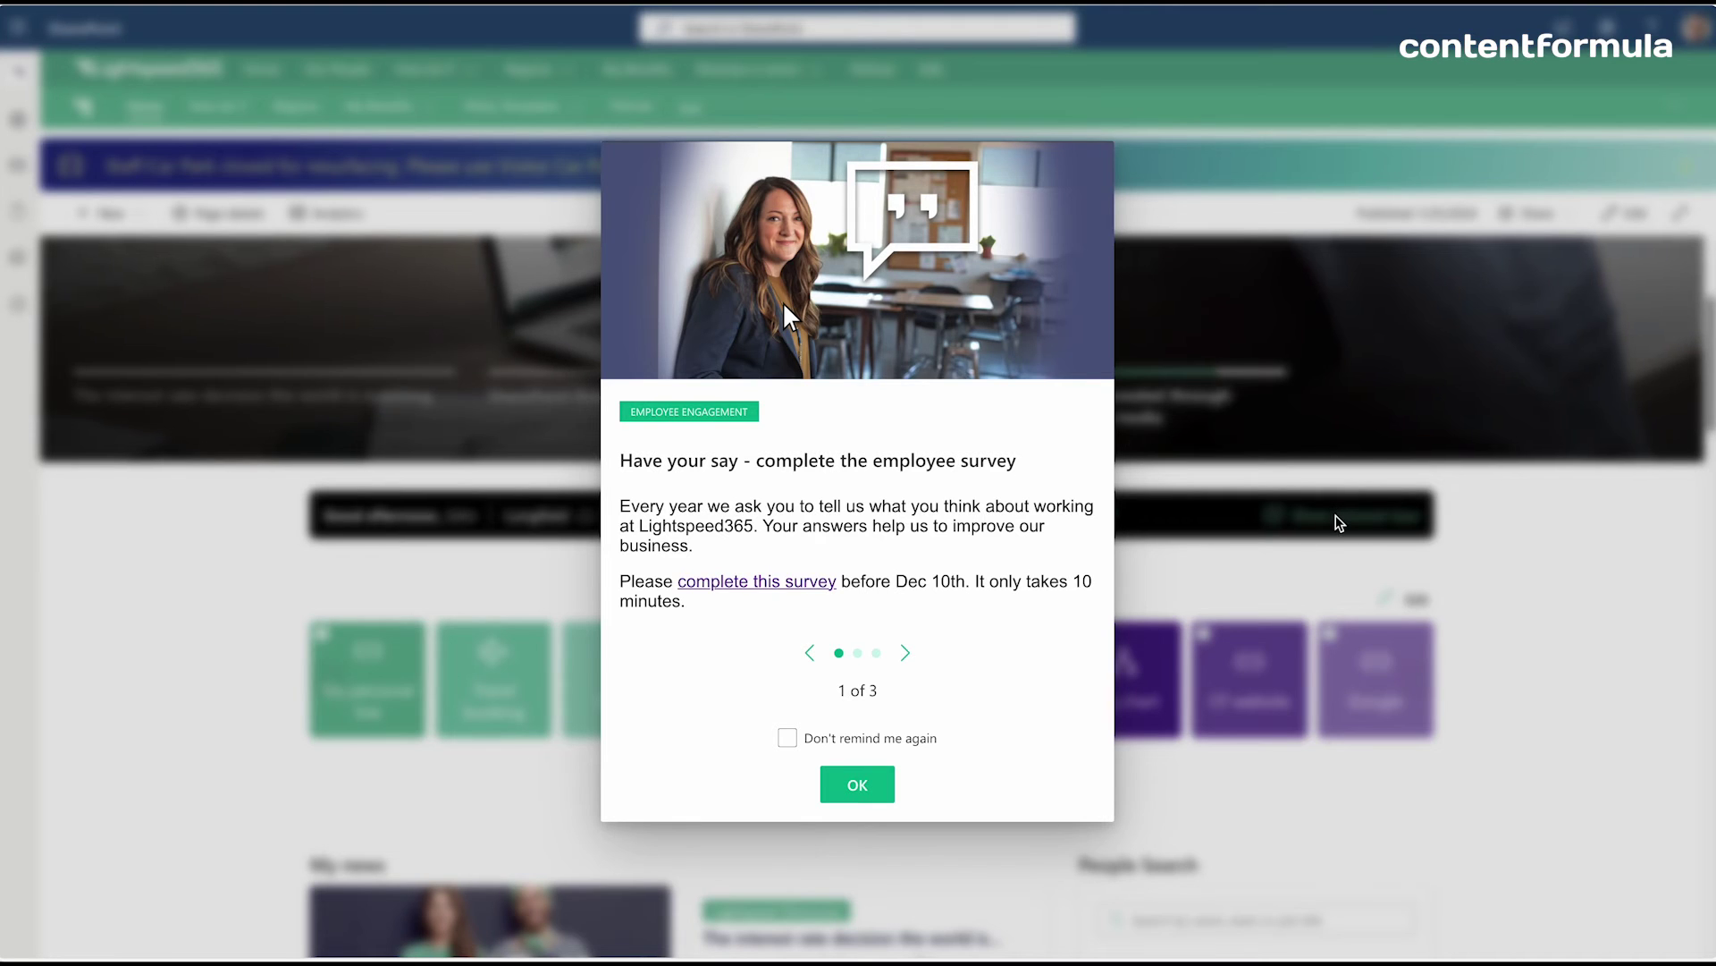
click(906, 653)
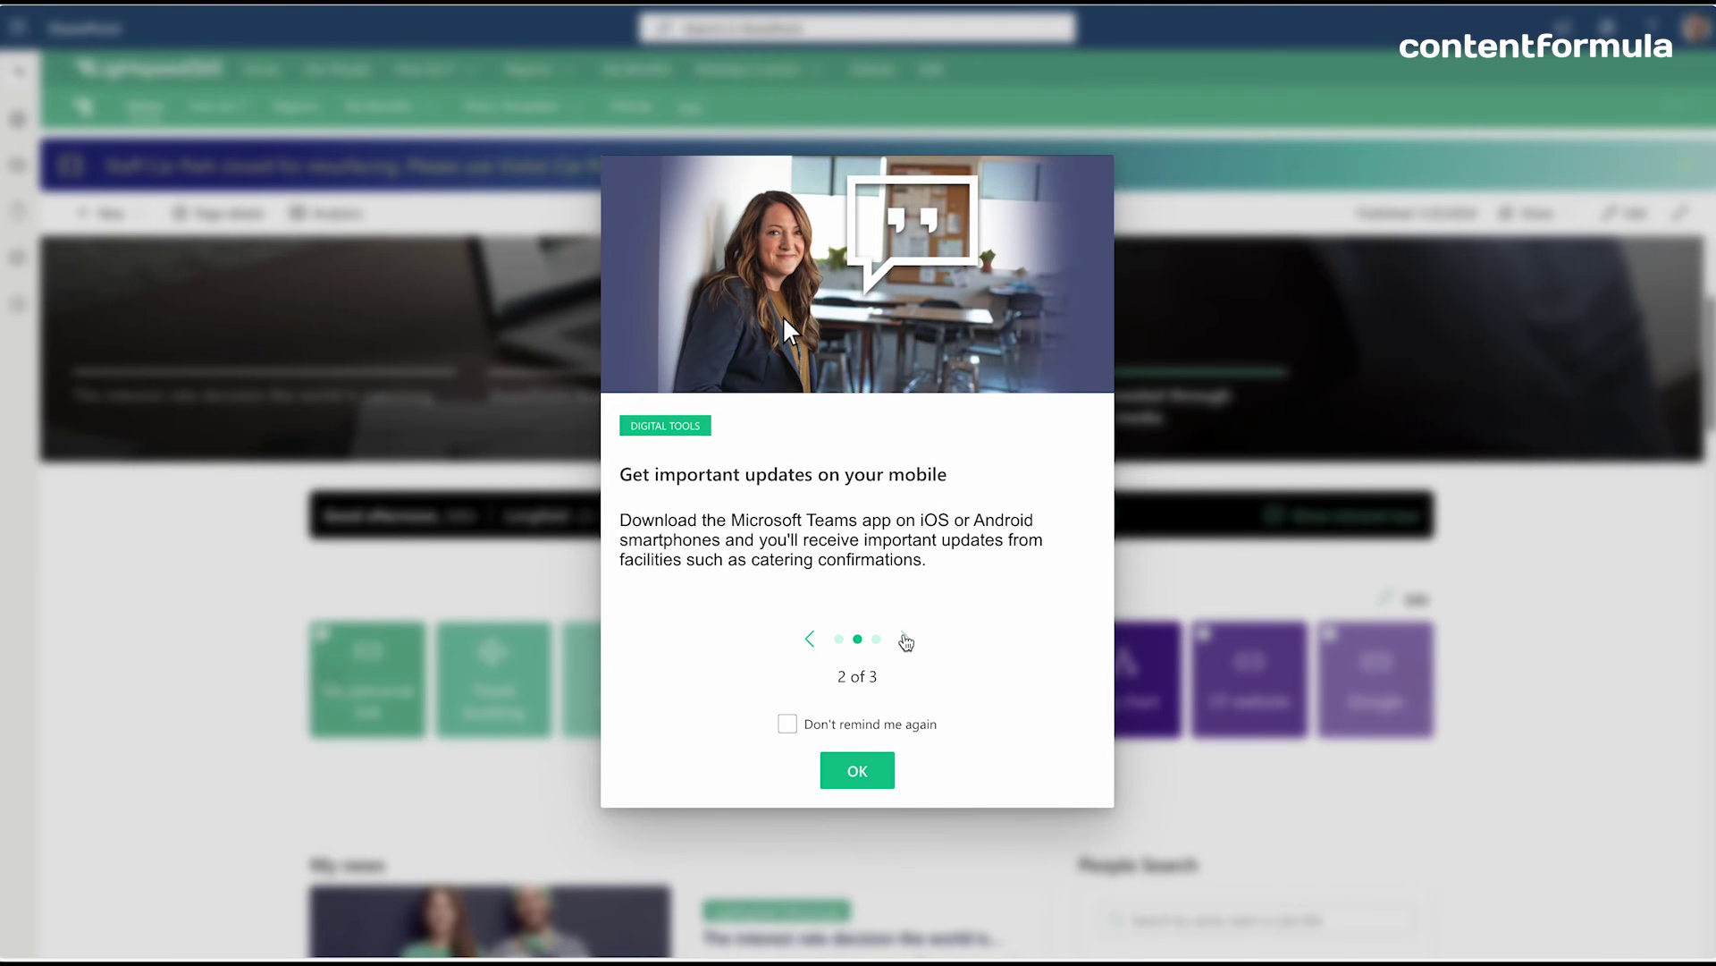
click(905, 641)
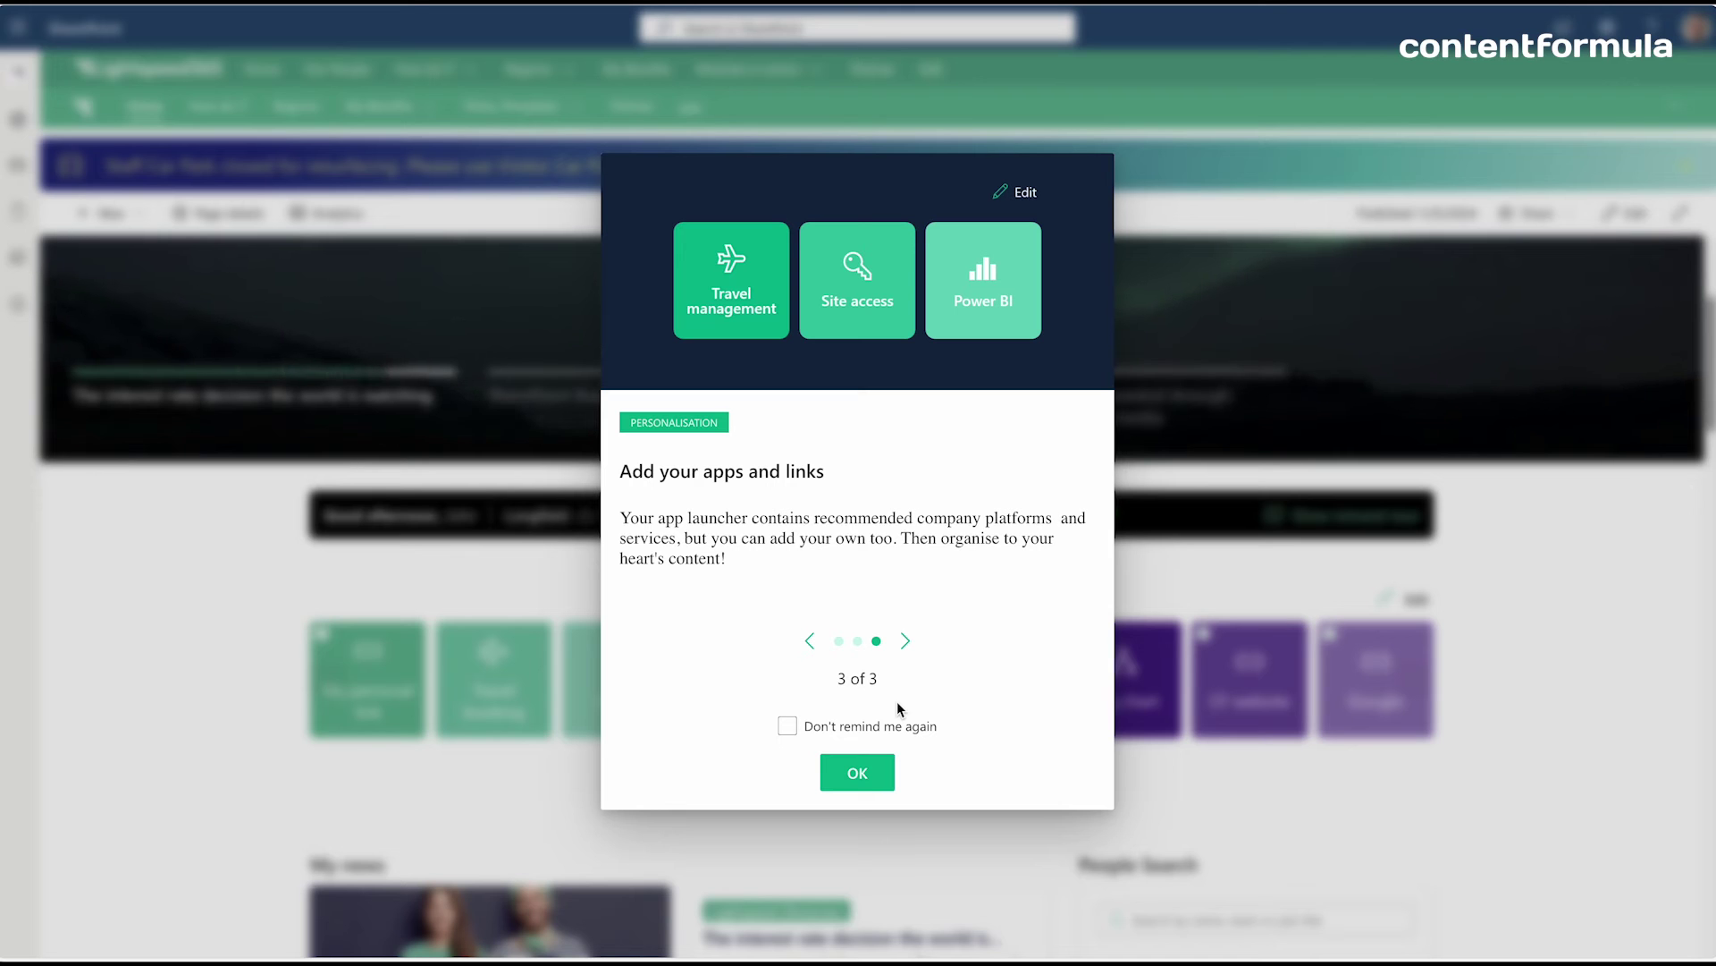
Close the intranet tour and scroll down to the quick-link tiles.
click(858, 772)
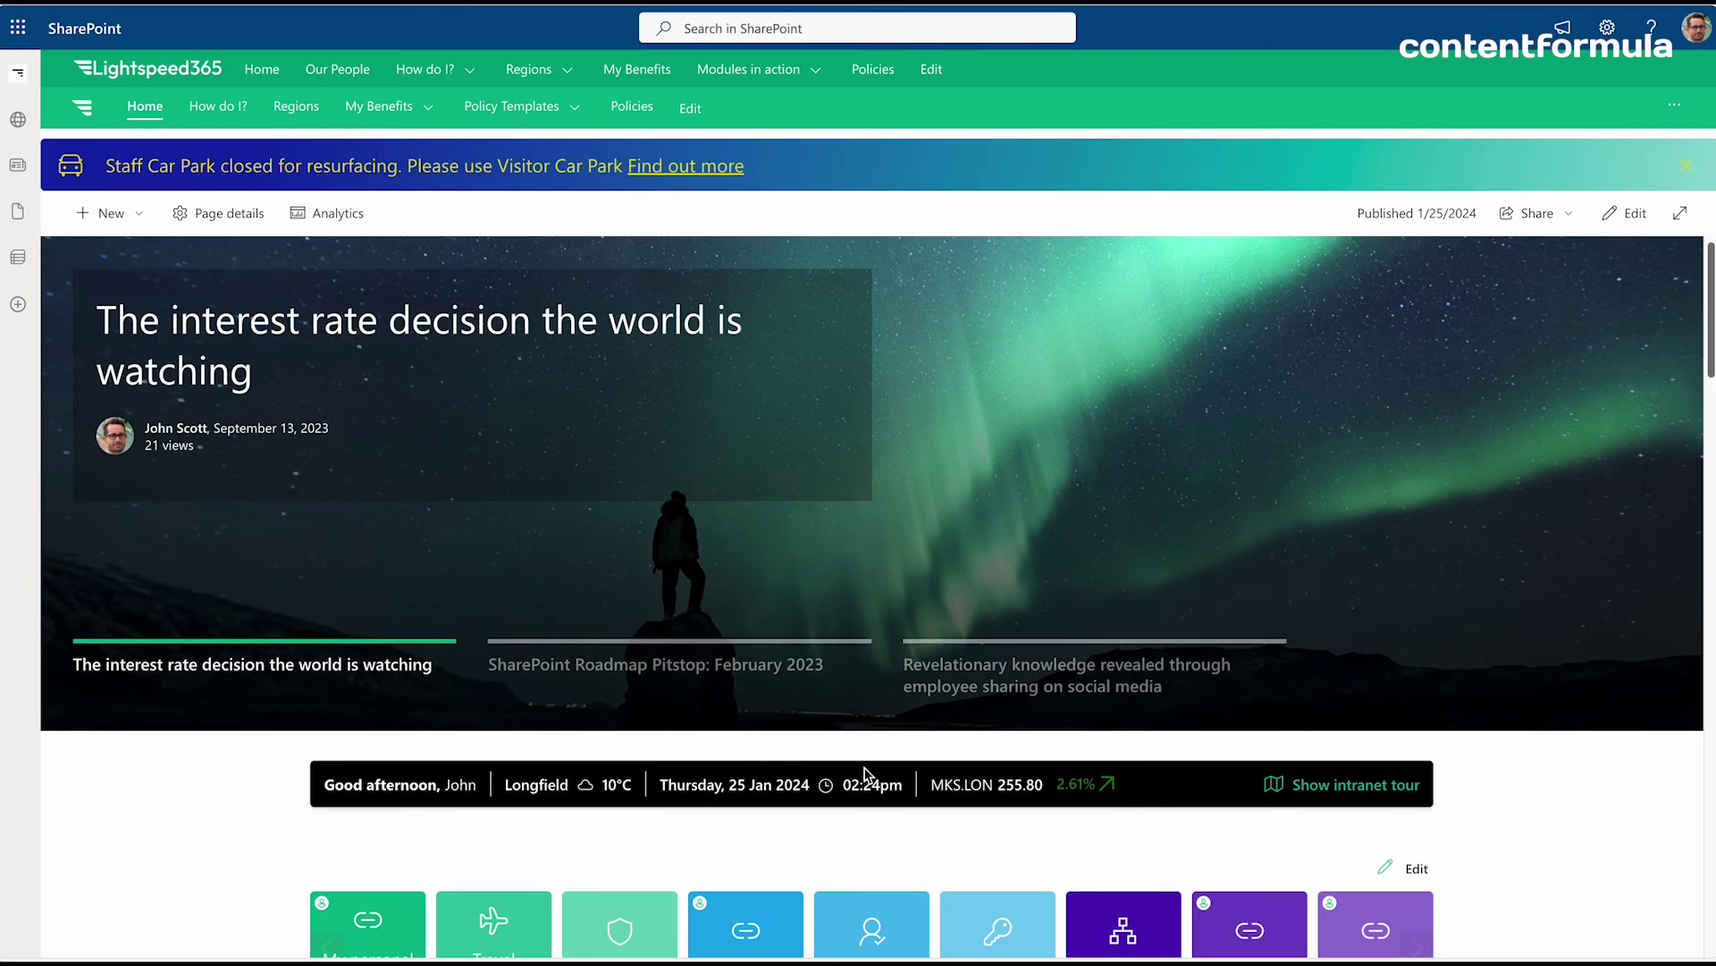
scroll(663, 636, down, 4)
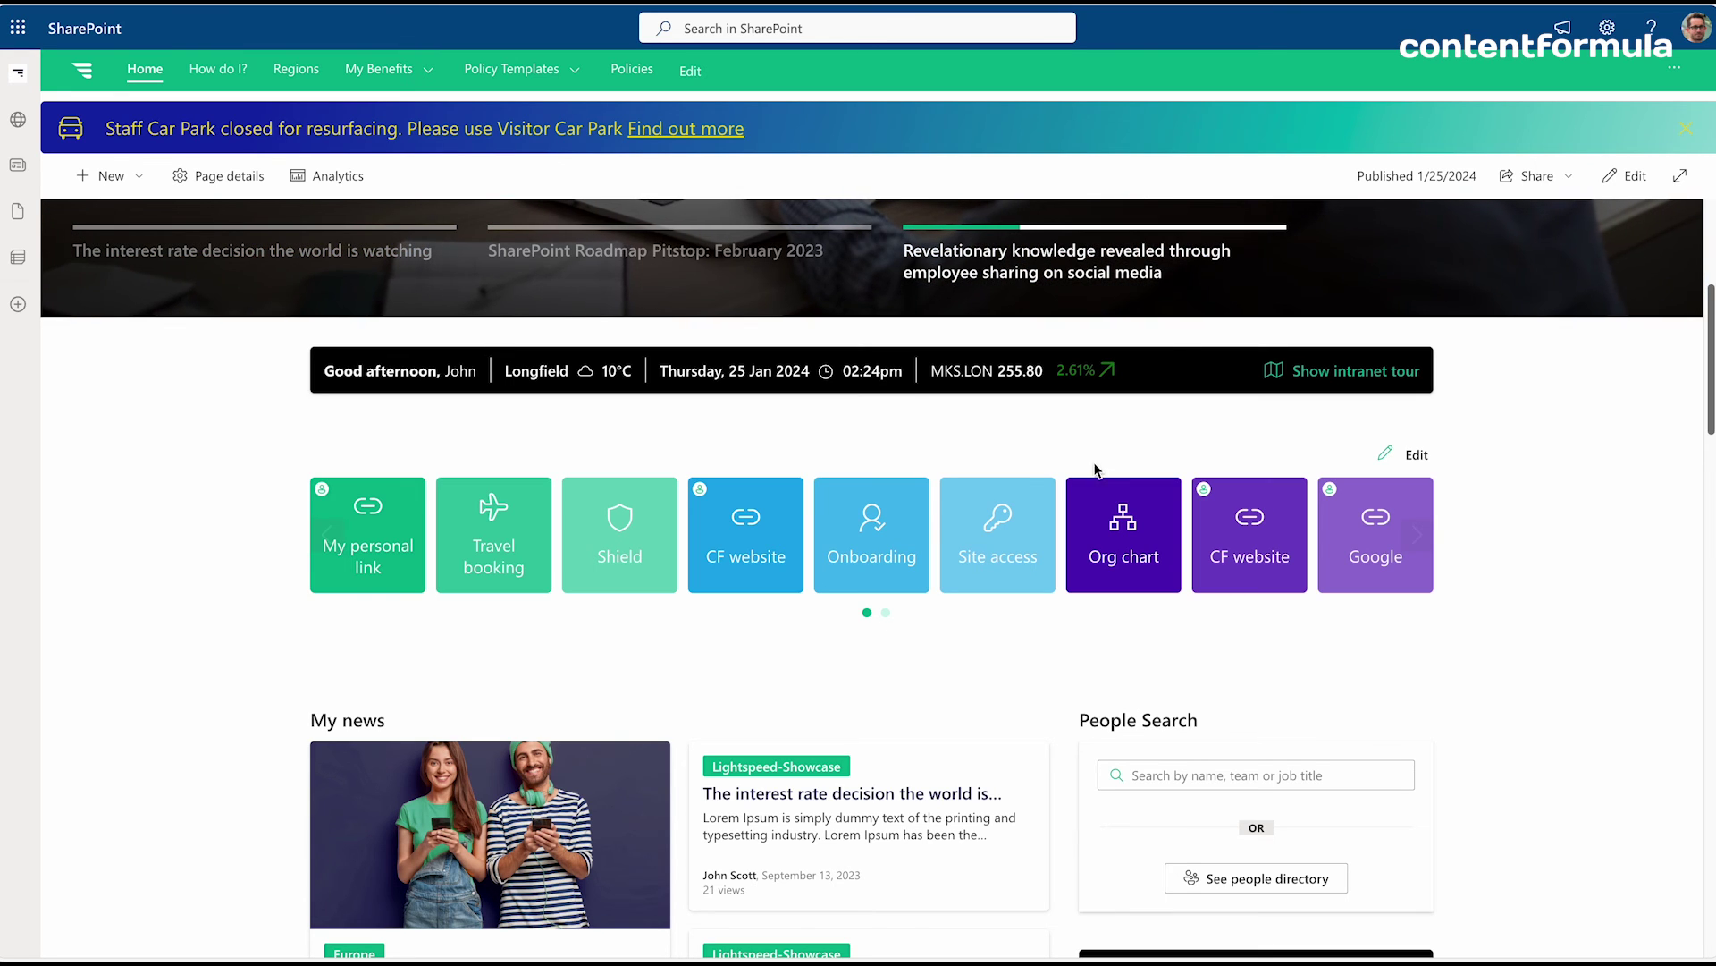
Open the quick-link apps editor and compare Browse all apps with My apps.
click(1417, 456)
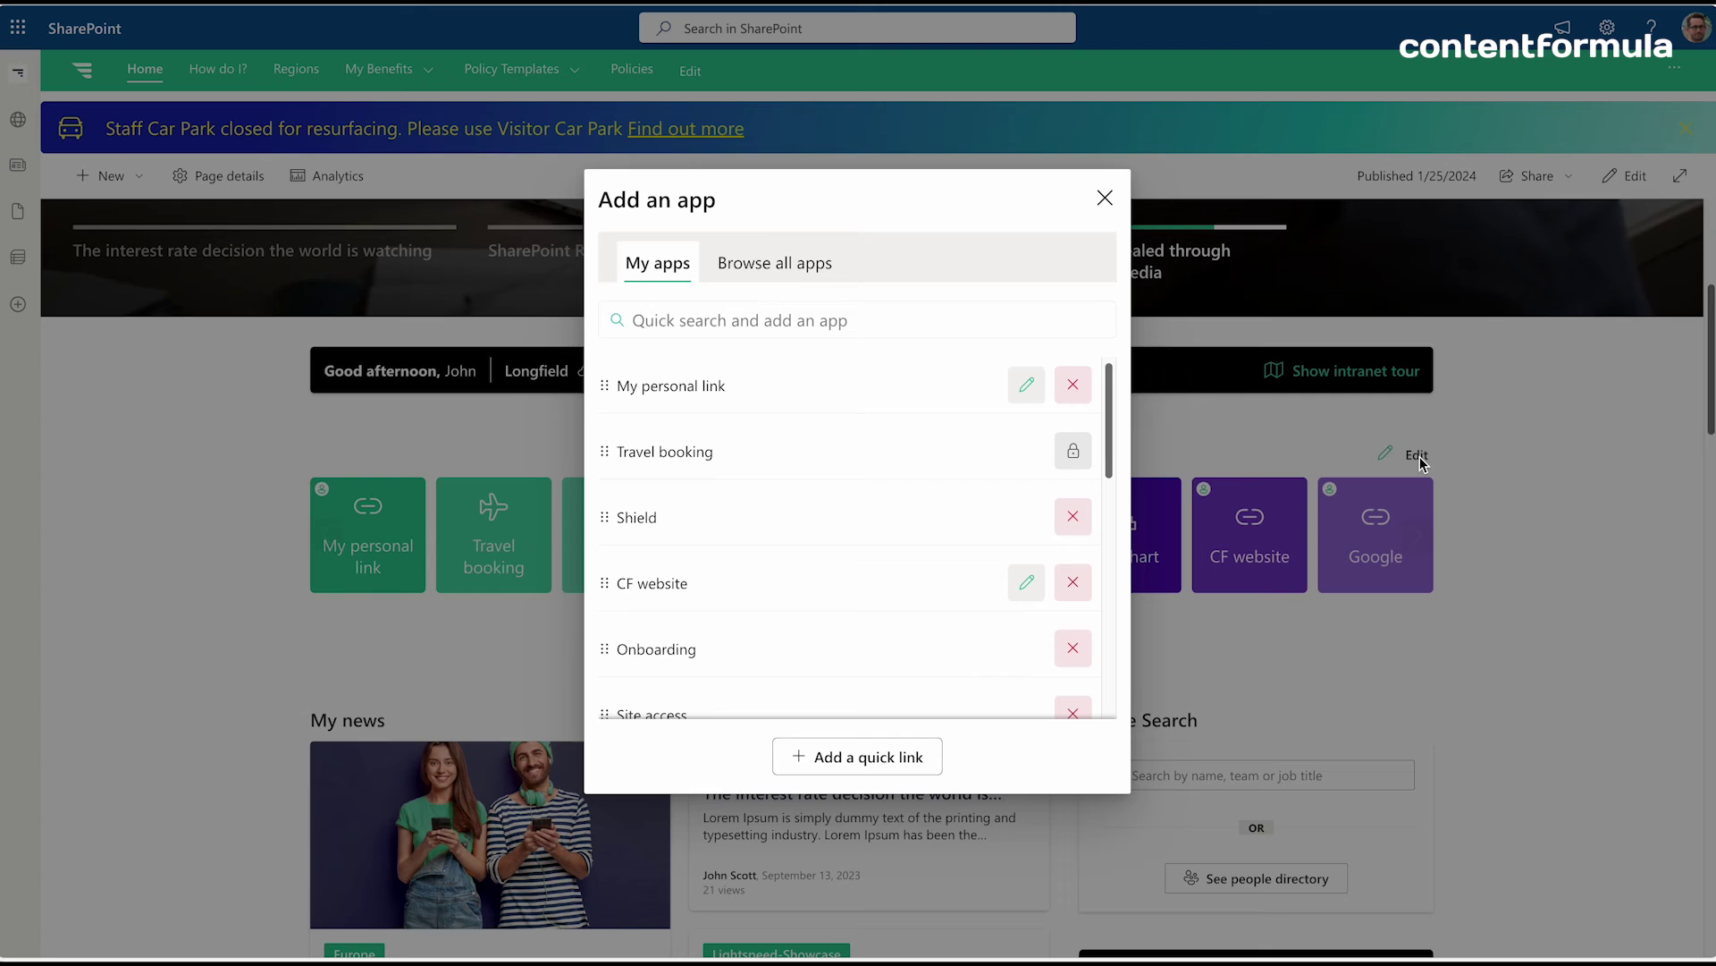
scroll(762, 575, down, 2)
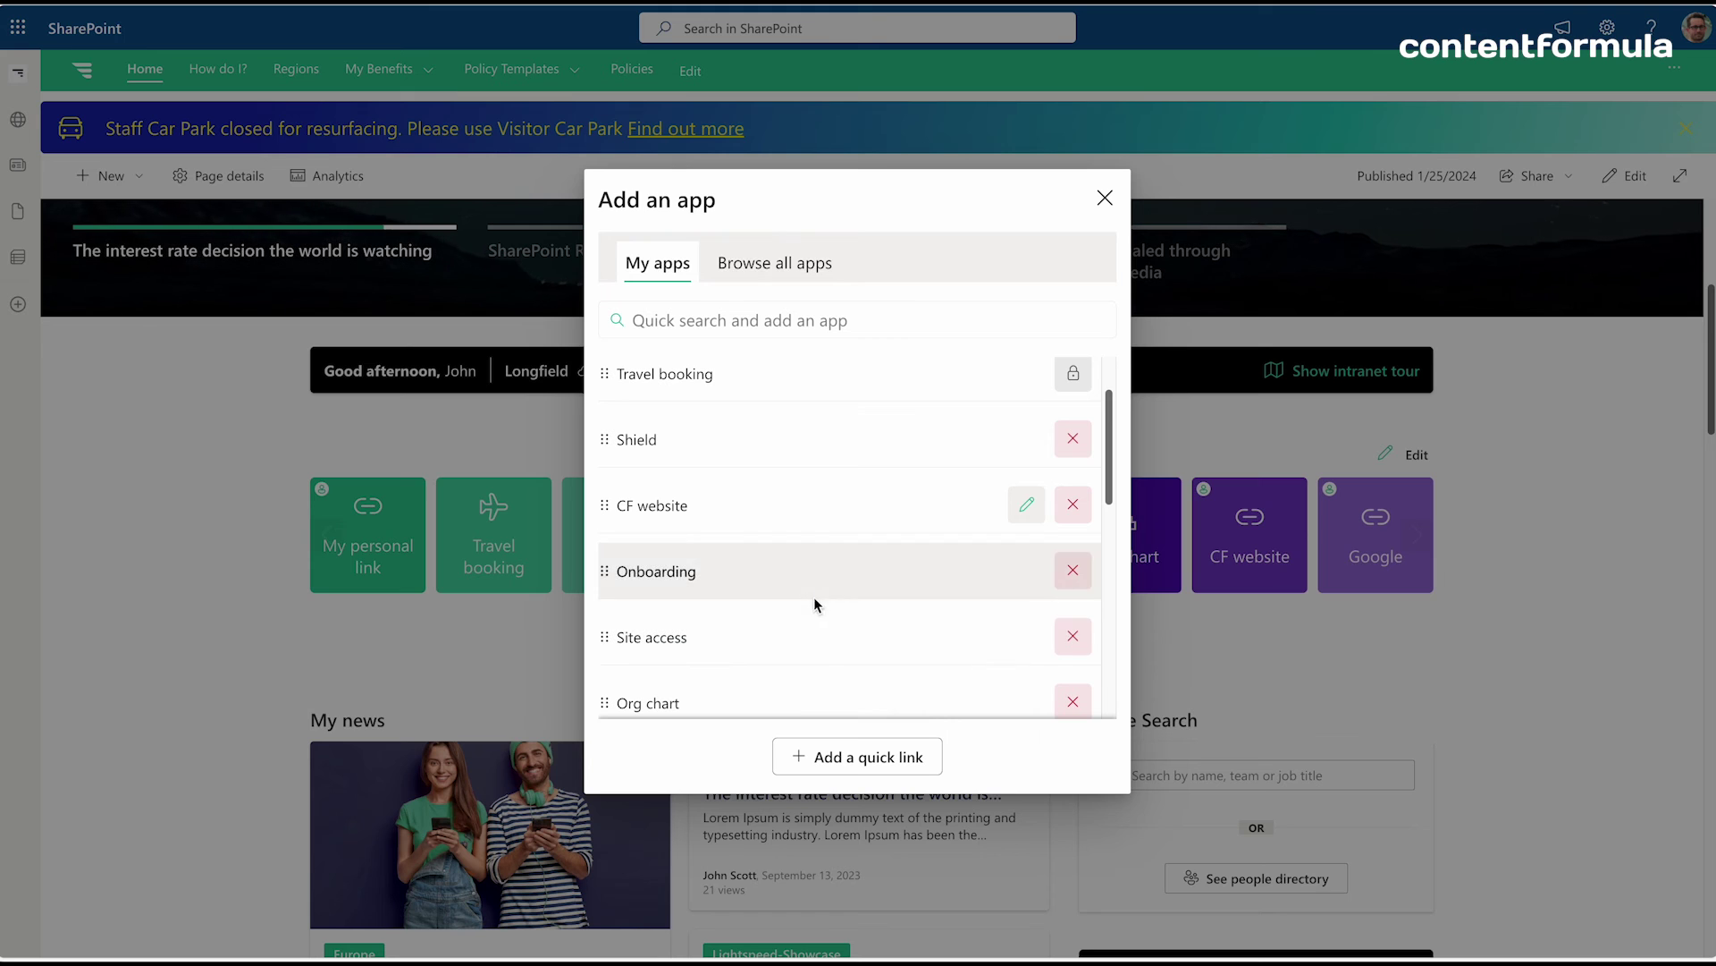
click(789, 274)
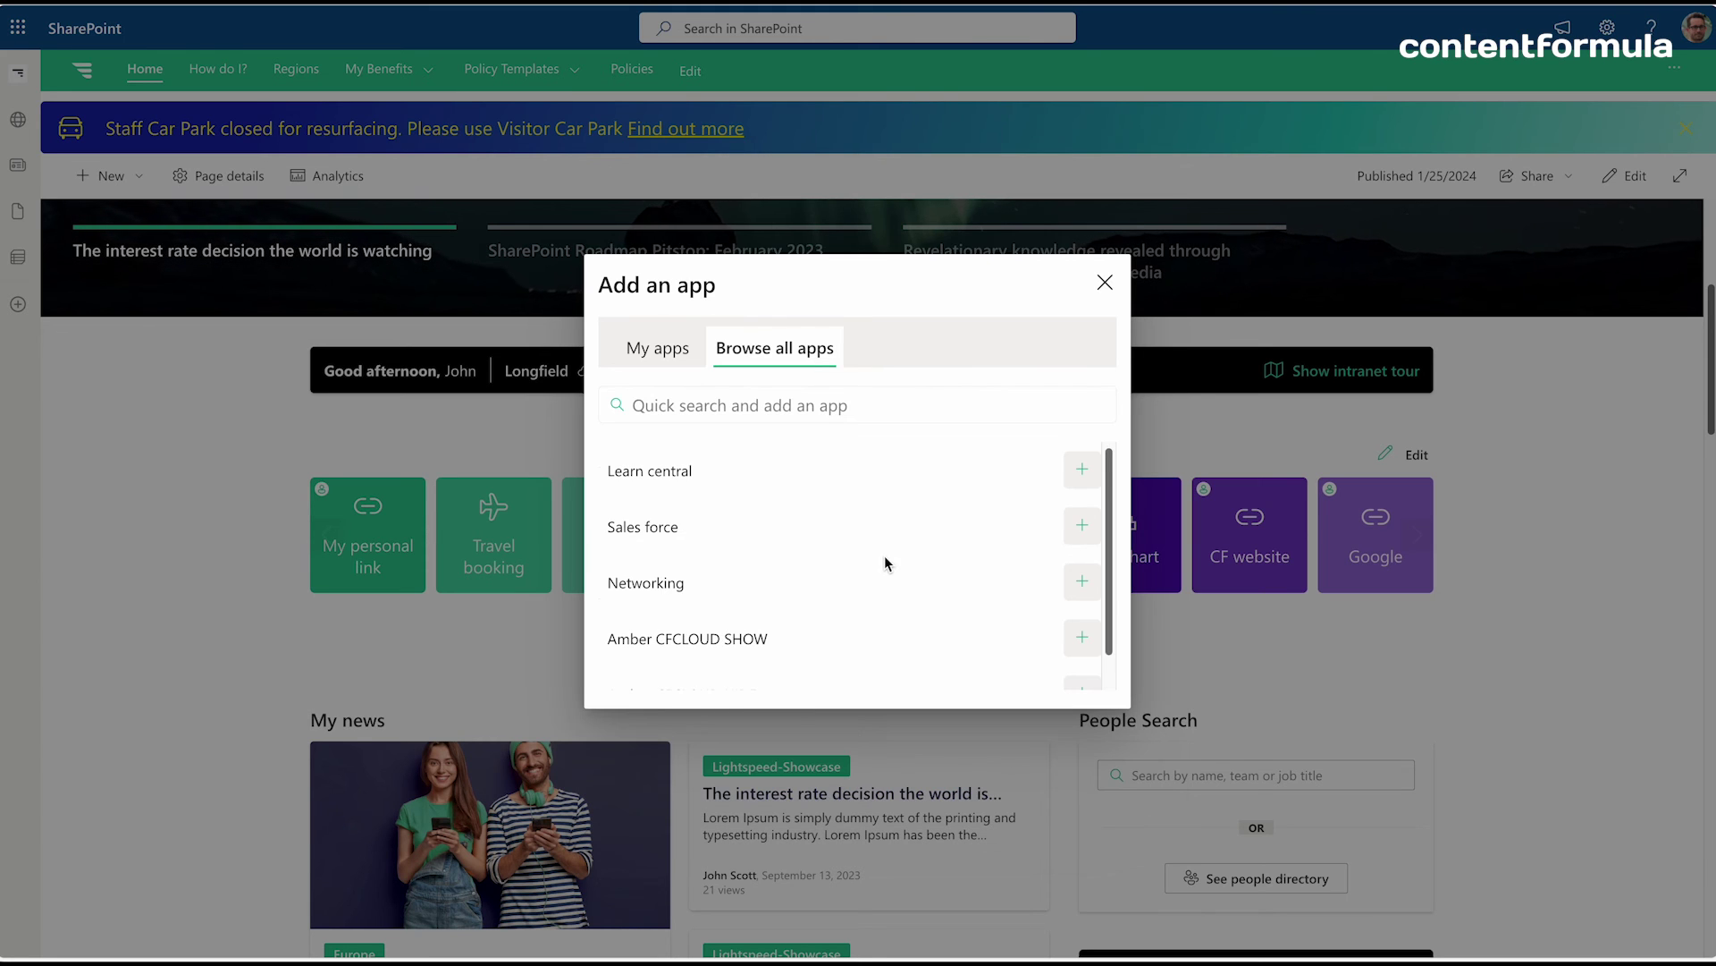
scroll(885, 559, down, 1)
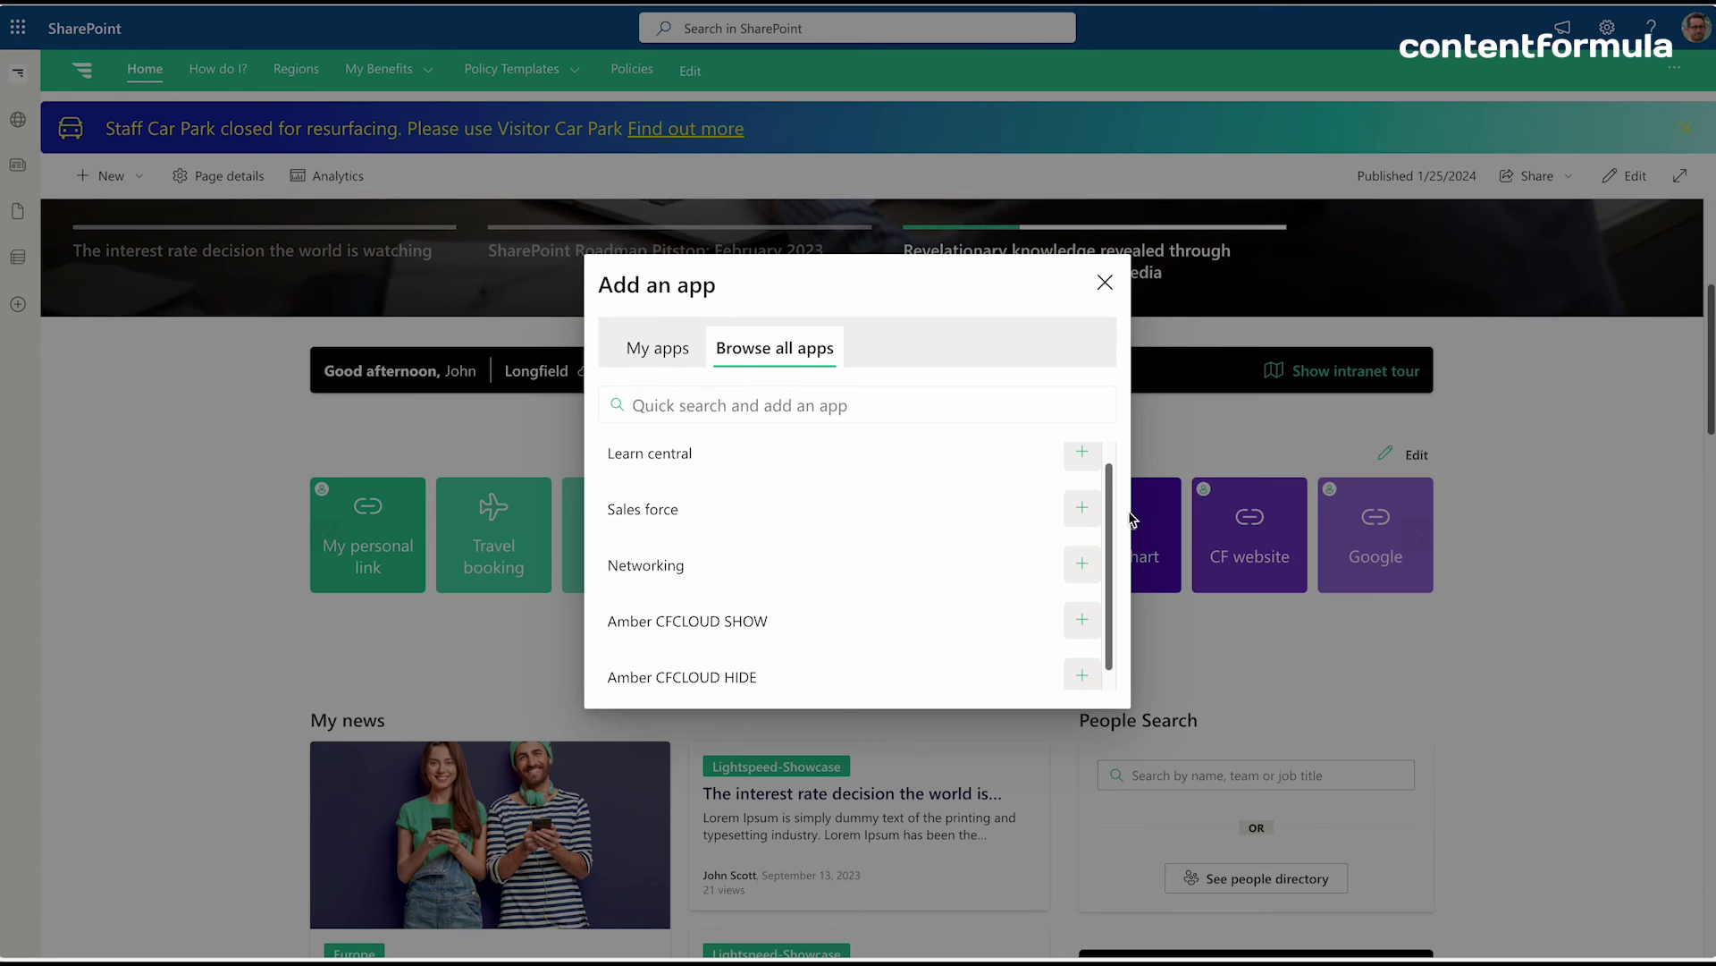
click(636, 352)
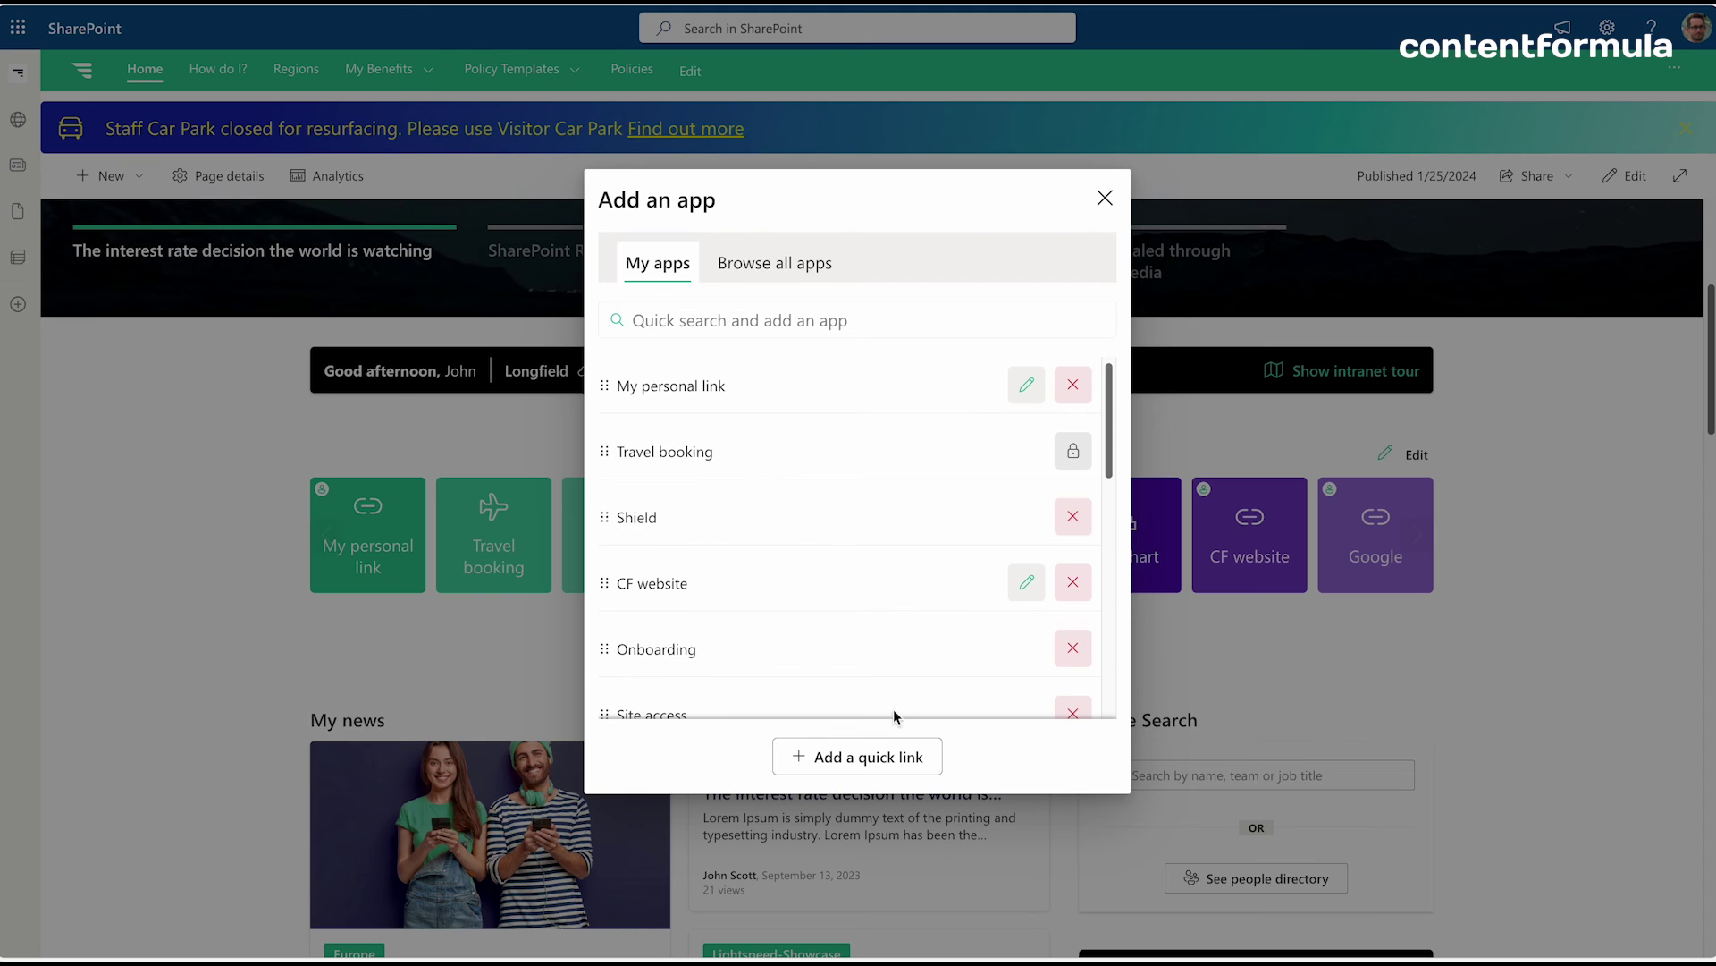
Begin adding a quick link, then cancel the Add an app dialog unchanged.
click(903, 751)
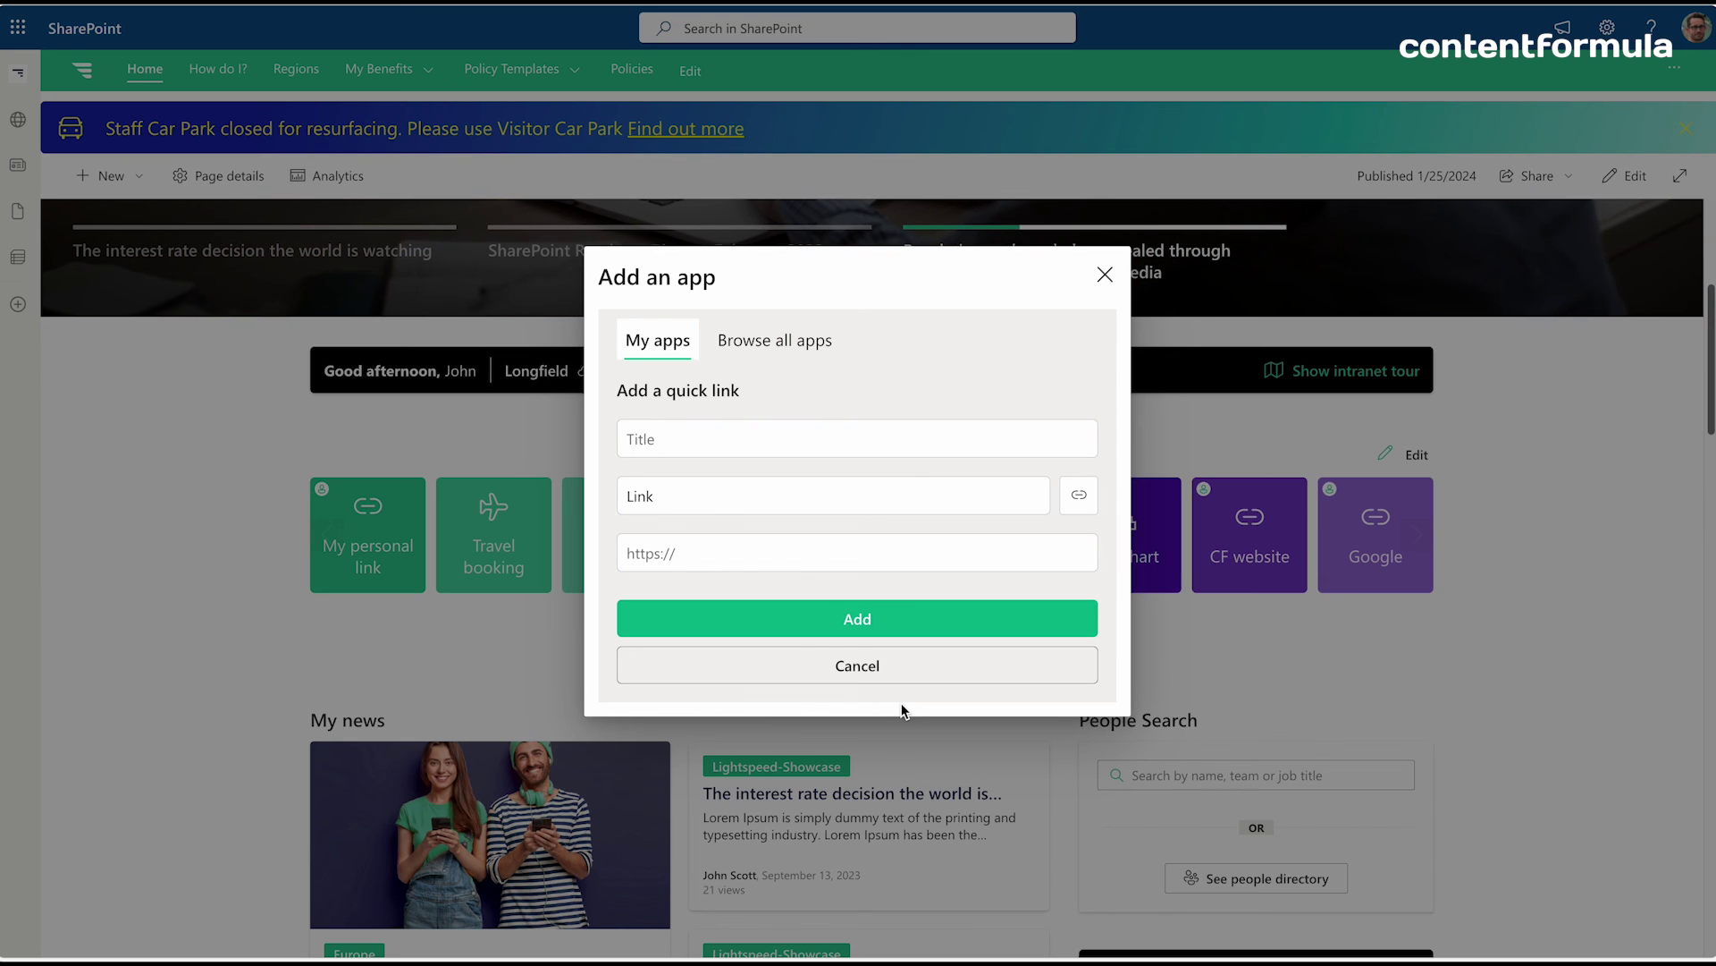
click(1106, 278)
scroll(1019, 715, down, 2)
mouse_move(1022, 724)
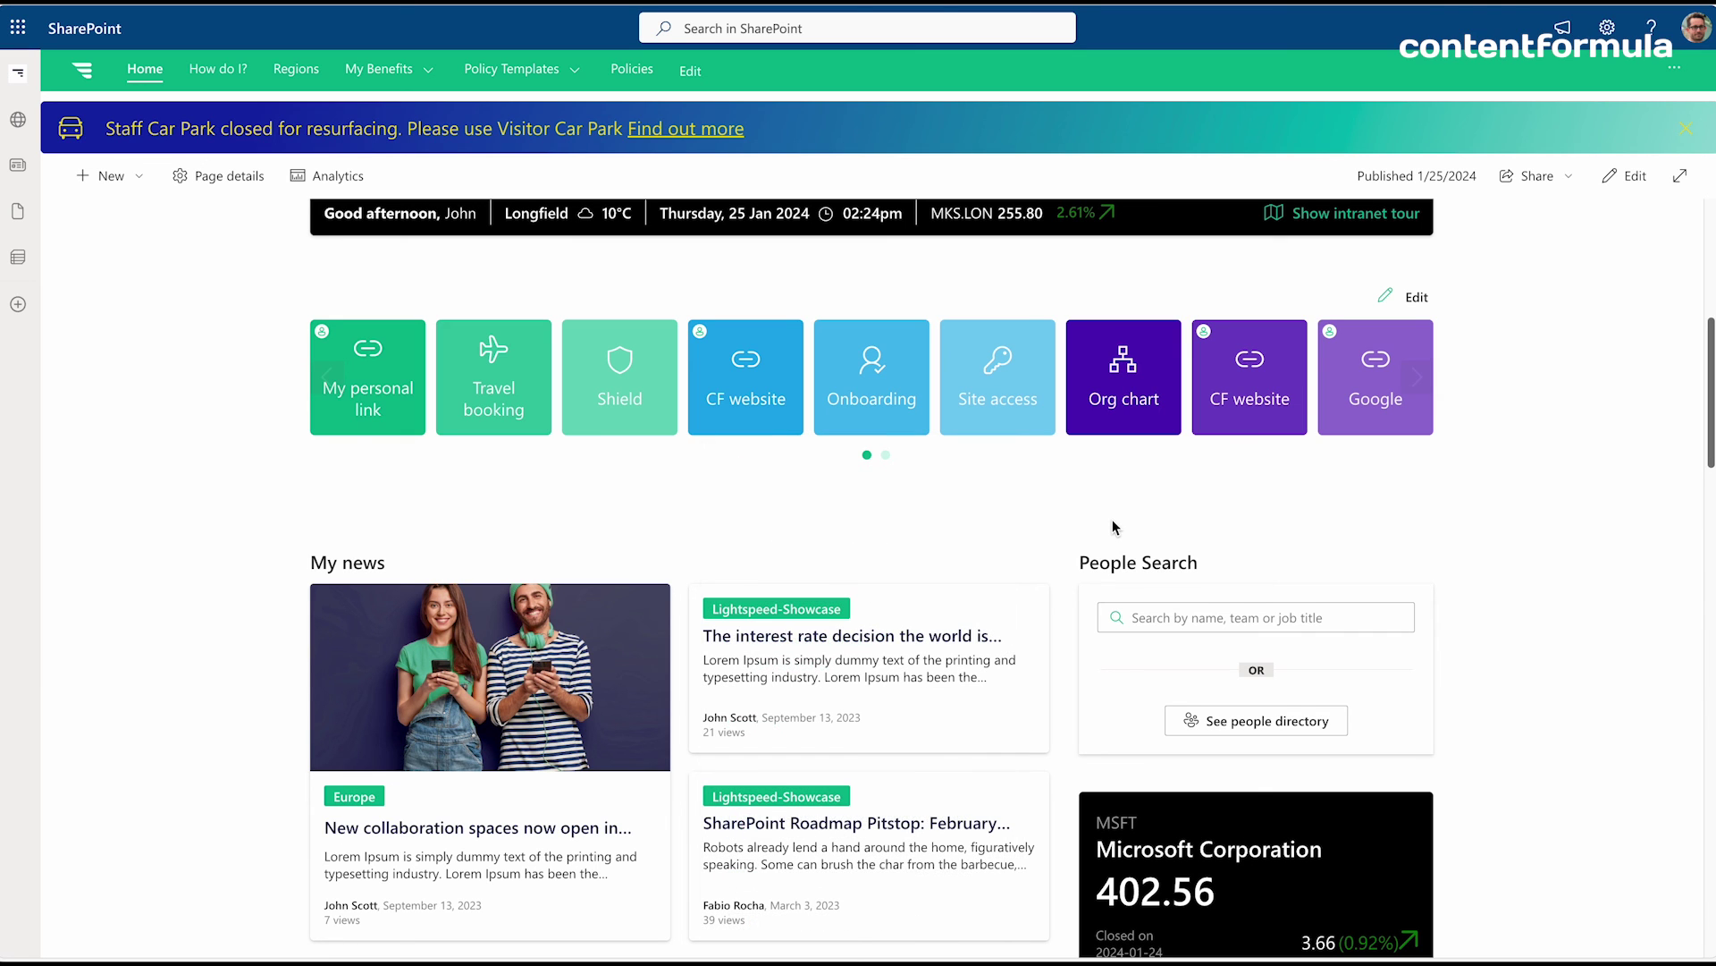
Search People Search for a colleague's first name to bring up their profile card.
click(1167, 613)
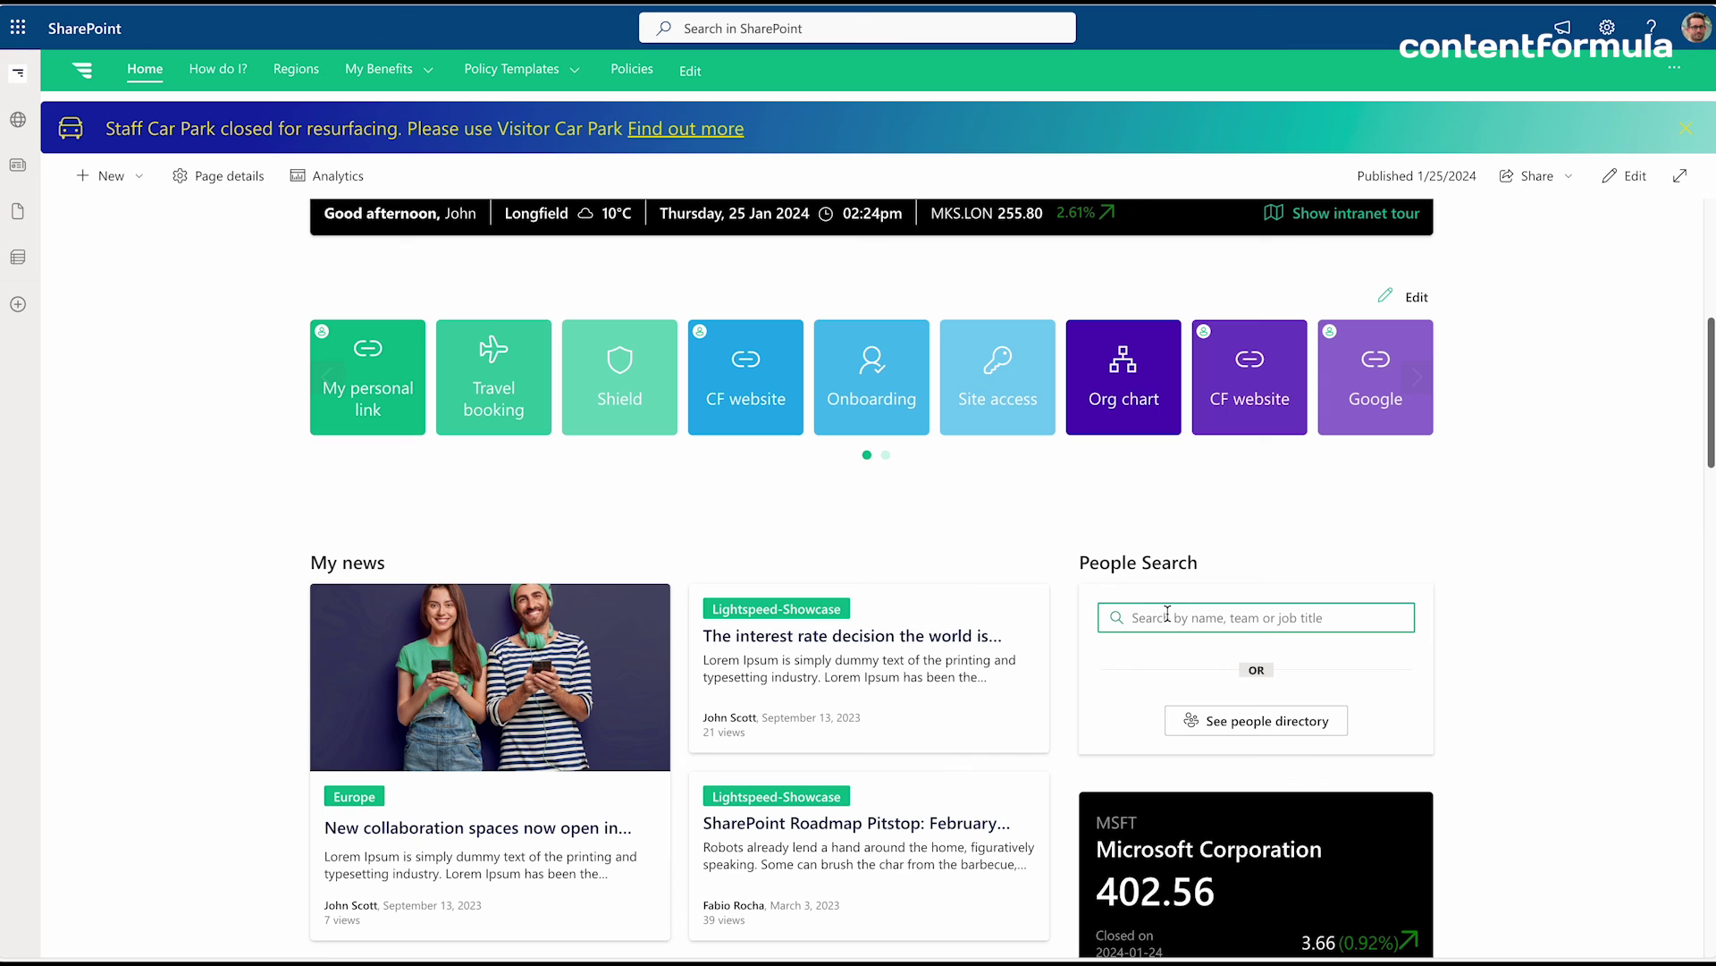
text(john)
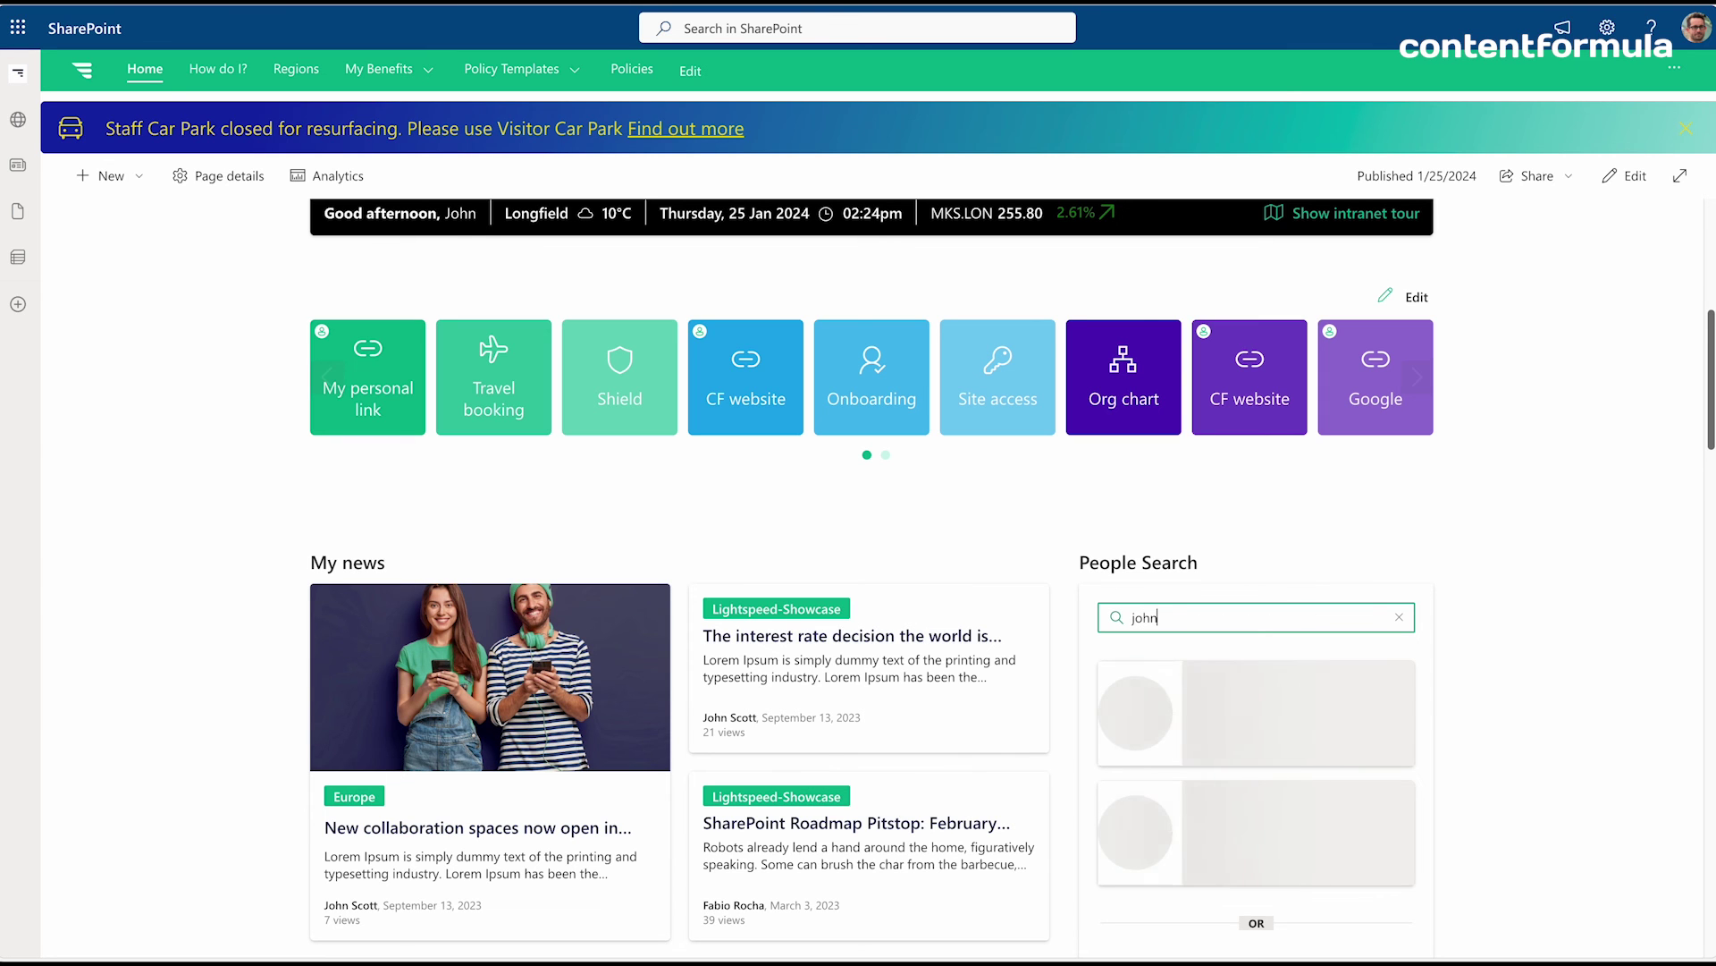
scroll(1444, 680, down, 2)
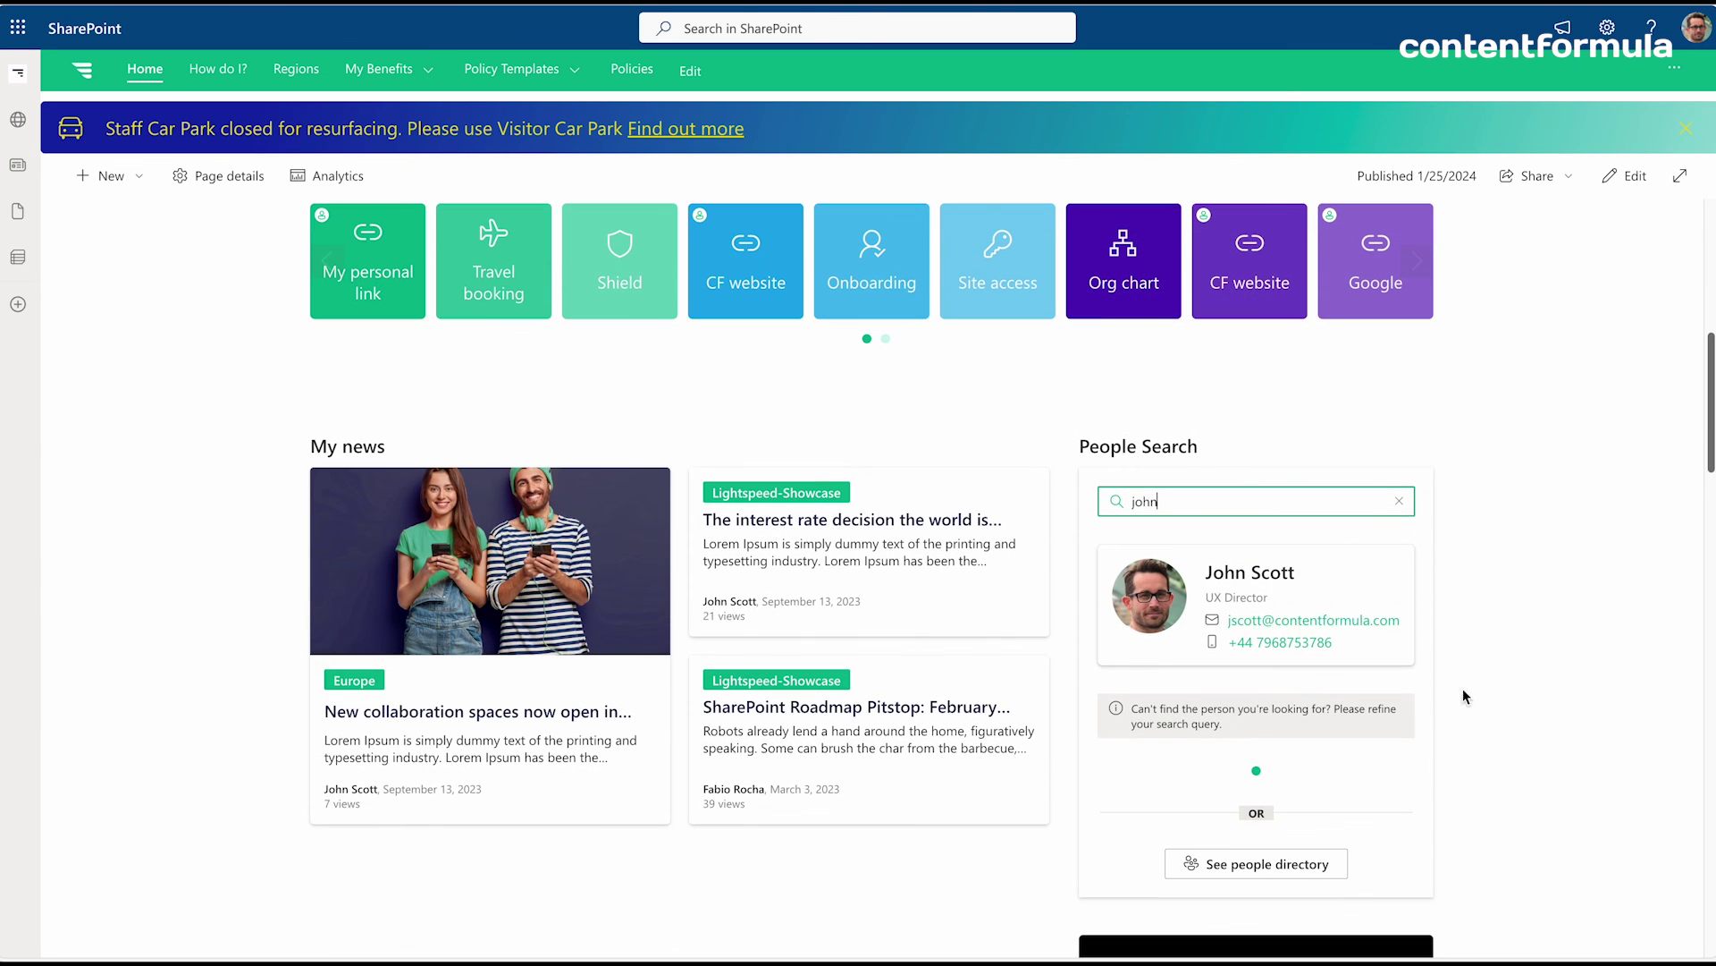